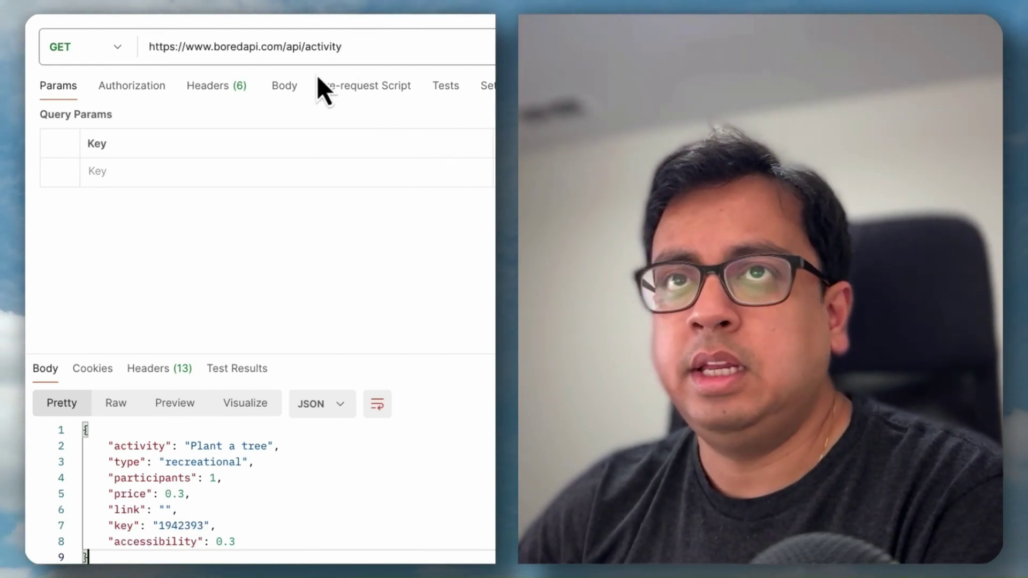
- Resend the Bored API GET request in Postman to get a new suggested activity
key("ctrl+Return")
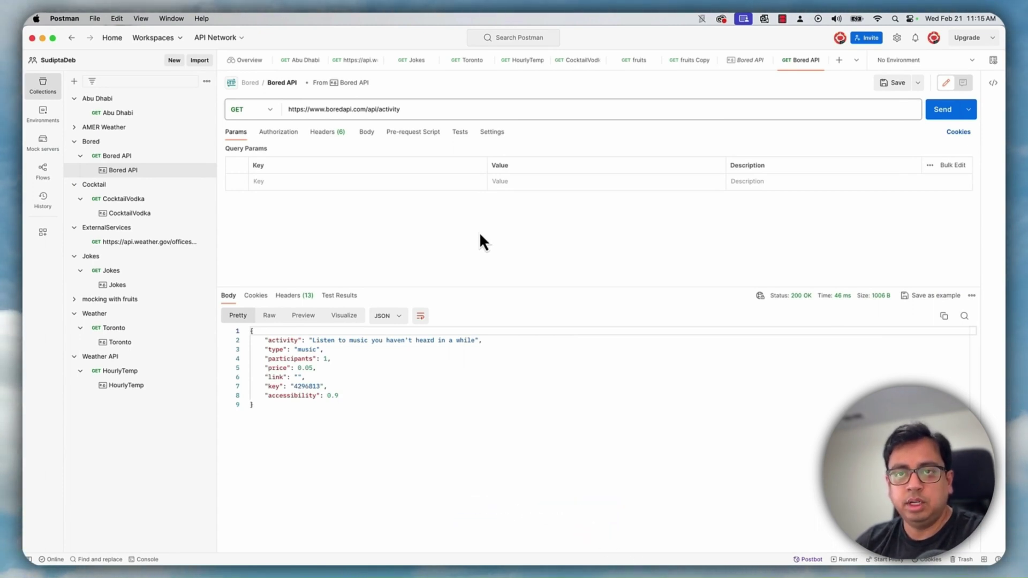
- Maximize the Salesforce Setup browser and find the Named Credentials page via 'named c' in Quick Find
key("super+Tab")
left_click_drag(265, 95, 358, 82)
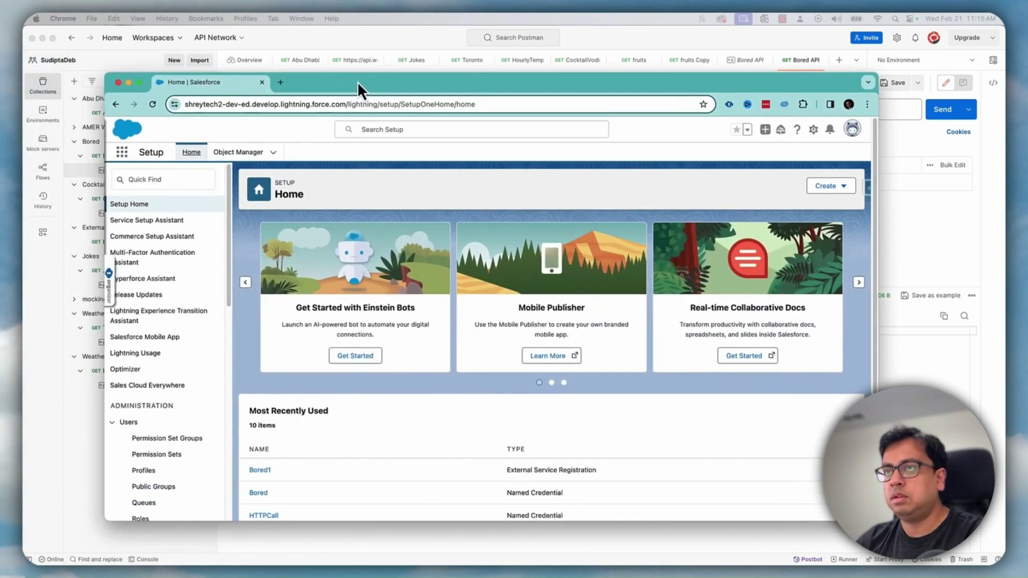
double_click(358, 81)
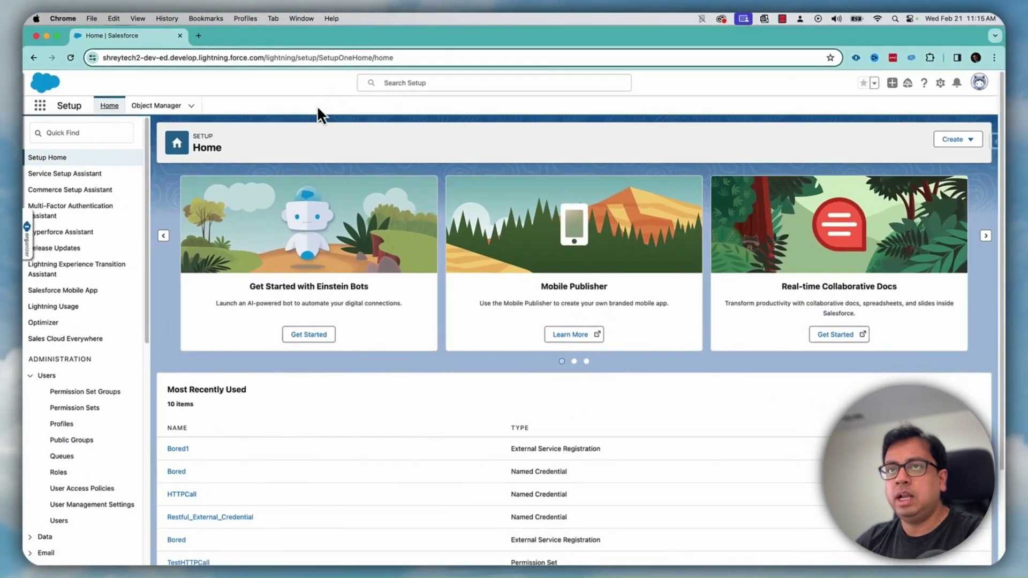
left_click(75, 131)
type("named")
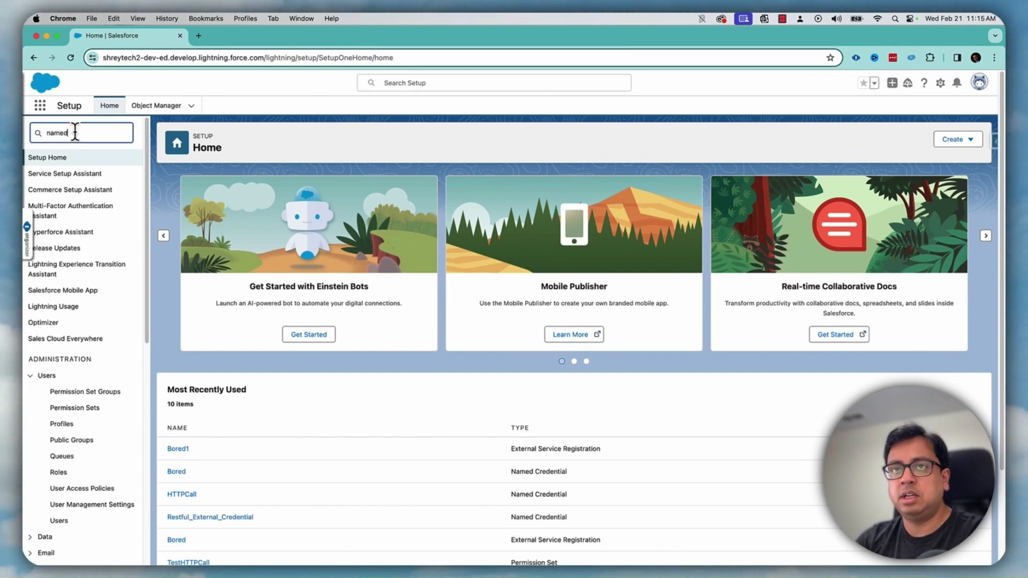
type(" c")
left_click(89, 174)
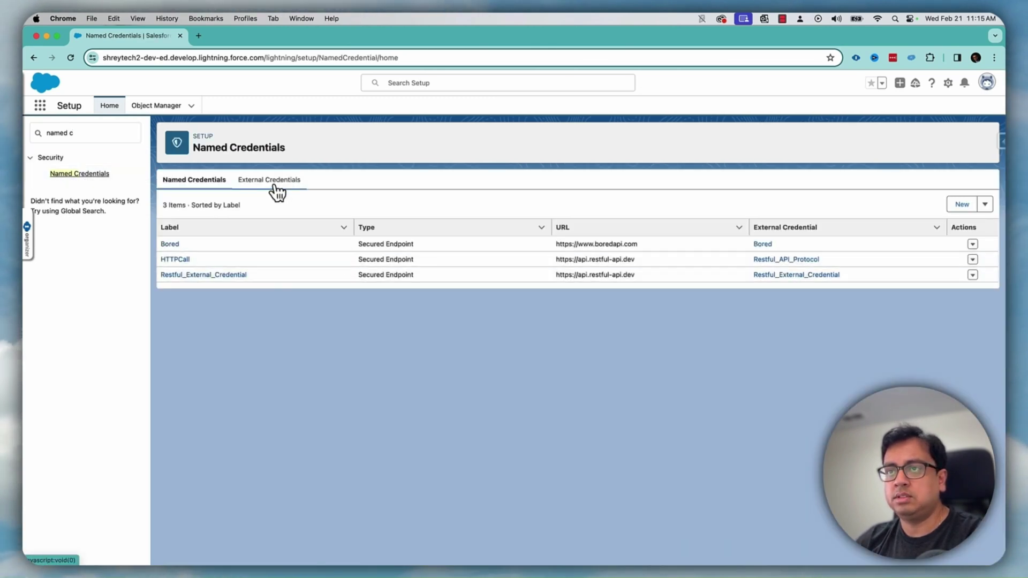
- Compare the External Credentials list with the Bored named credential, then search Setup for 'flow'
left_click(256, 182)
left_click(211, 185)
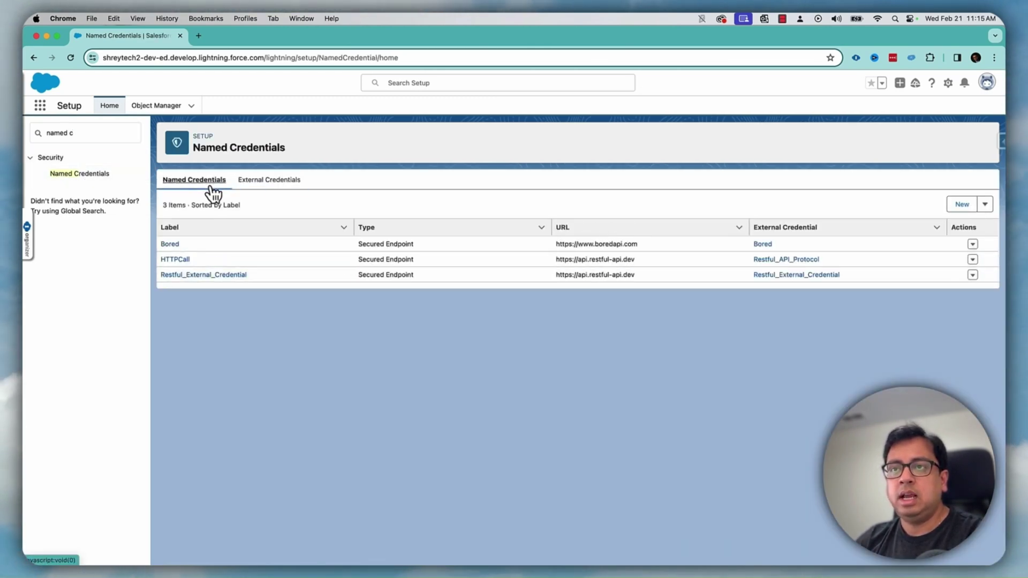
left_click(271, 183)
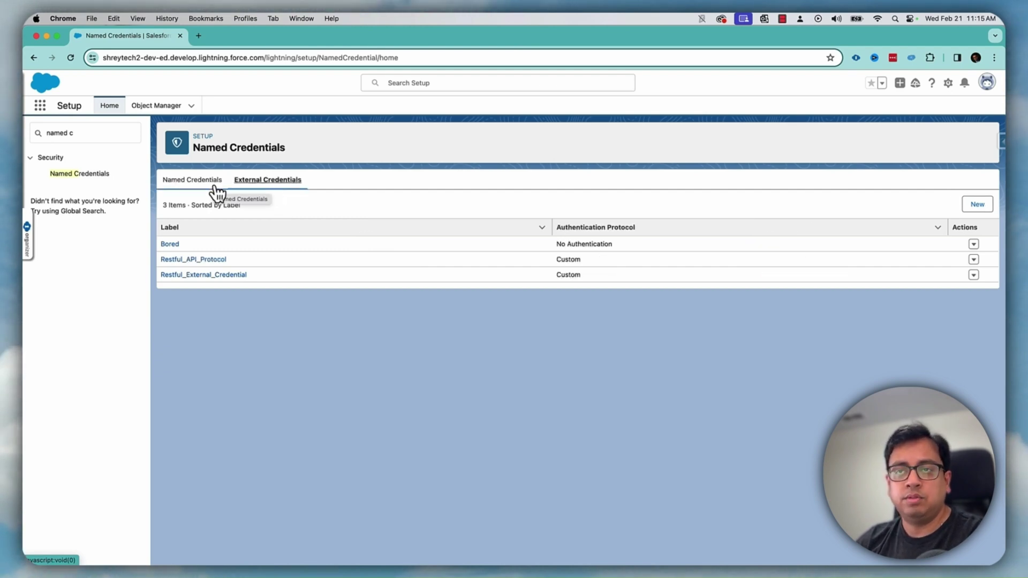
left_click(217, 182)
left_click(256, 197)
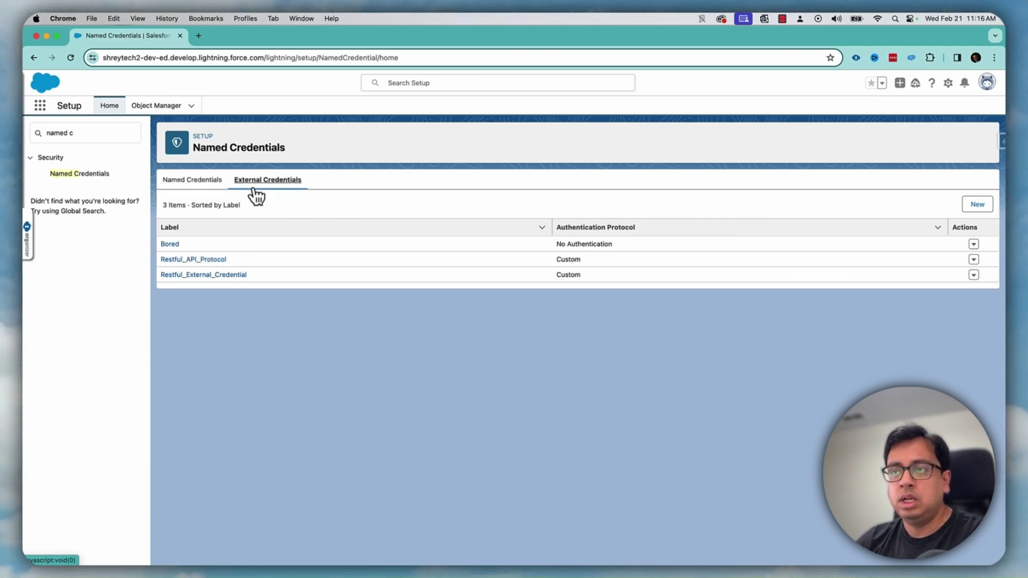
left_click(212, 193)
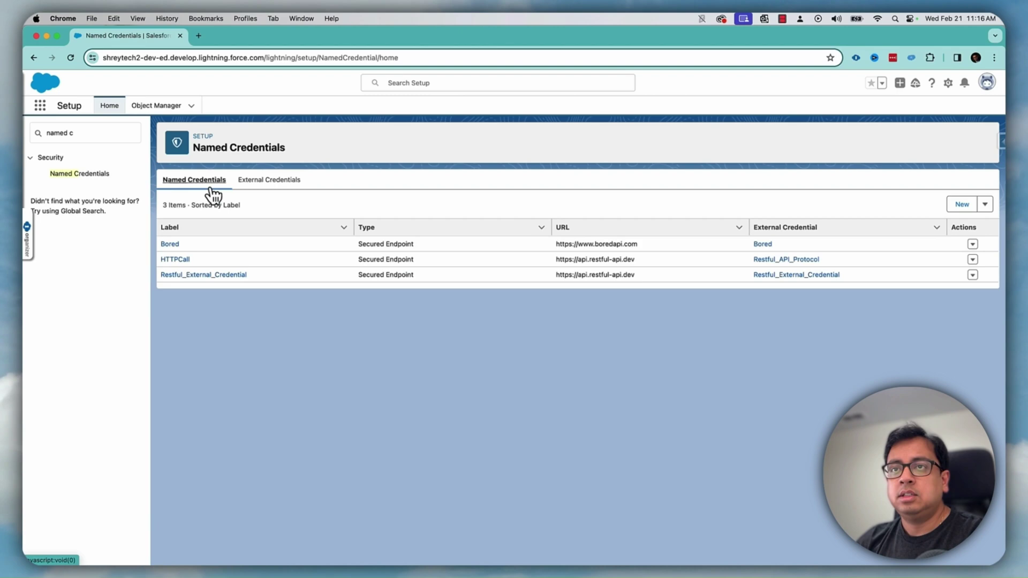
left_click(100, 134)
type("flow")
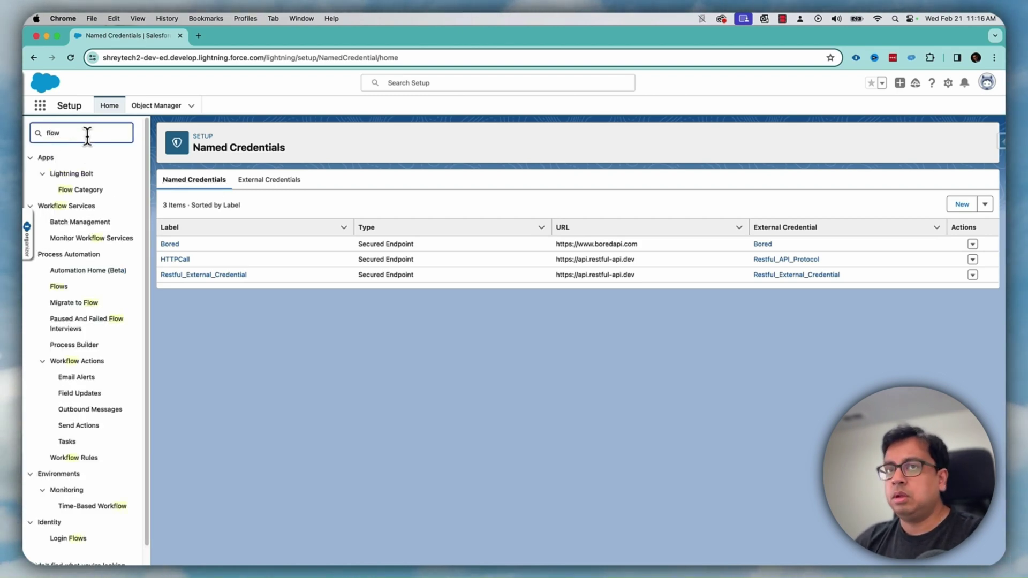
- Create a new Screen Flow from the Flows list
left_click(60, 288)
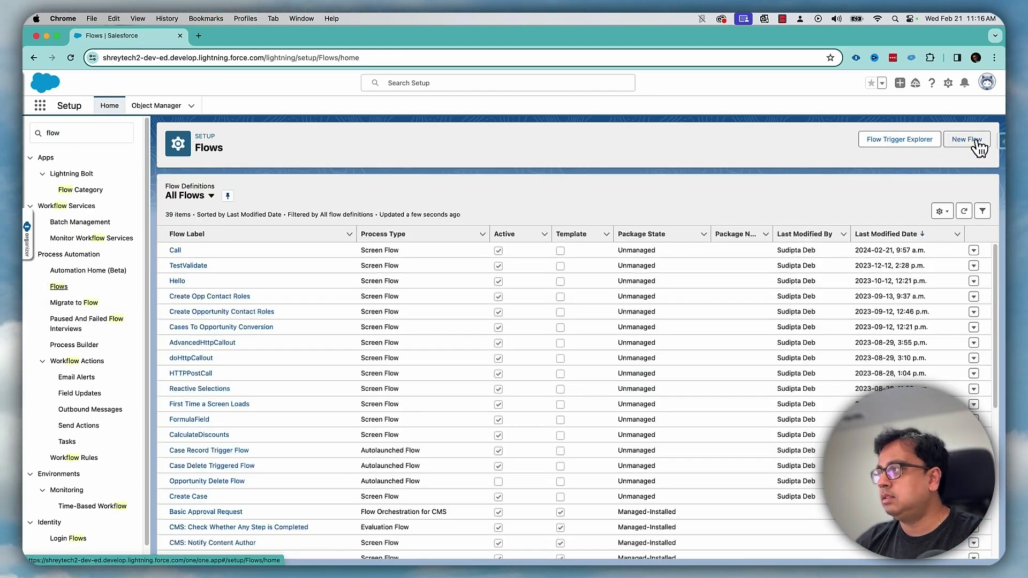
left_click(979, 144)
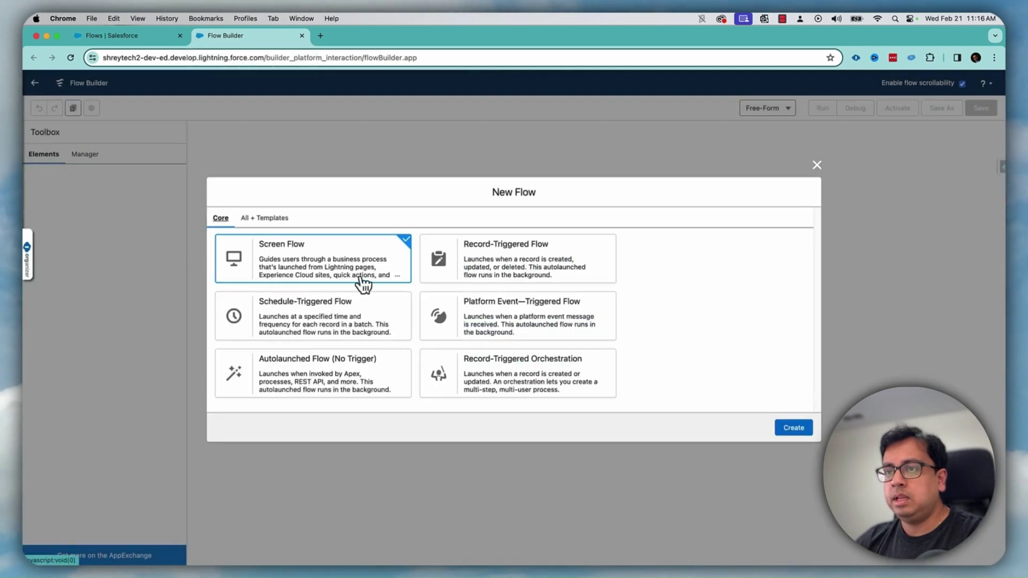
left_click(794, 427)
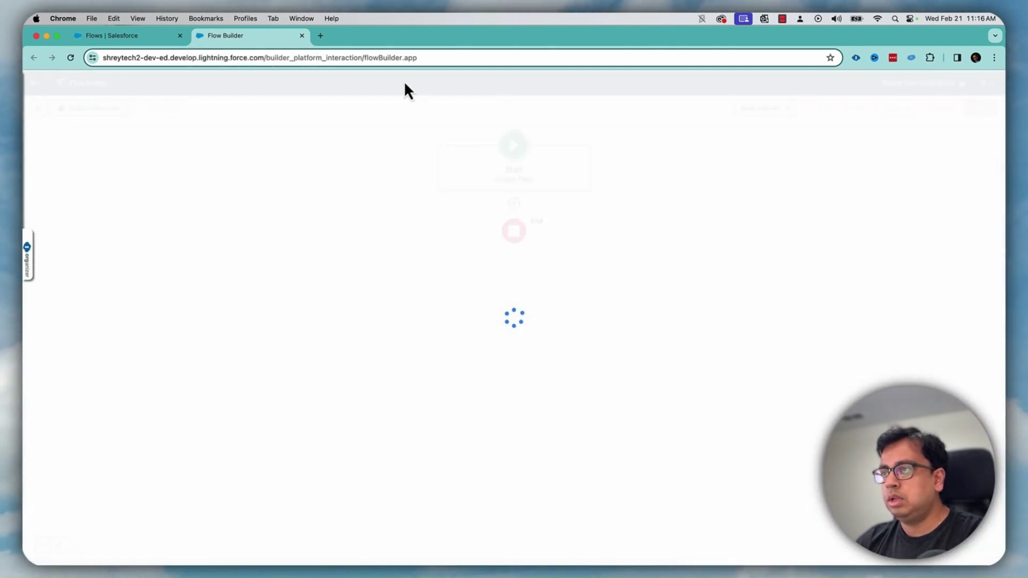
- Insert Screen1 with a Note display text reading 'Need to find out what interesting thing you can do?'
left_click(515, 204)
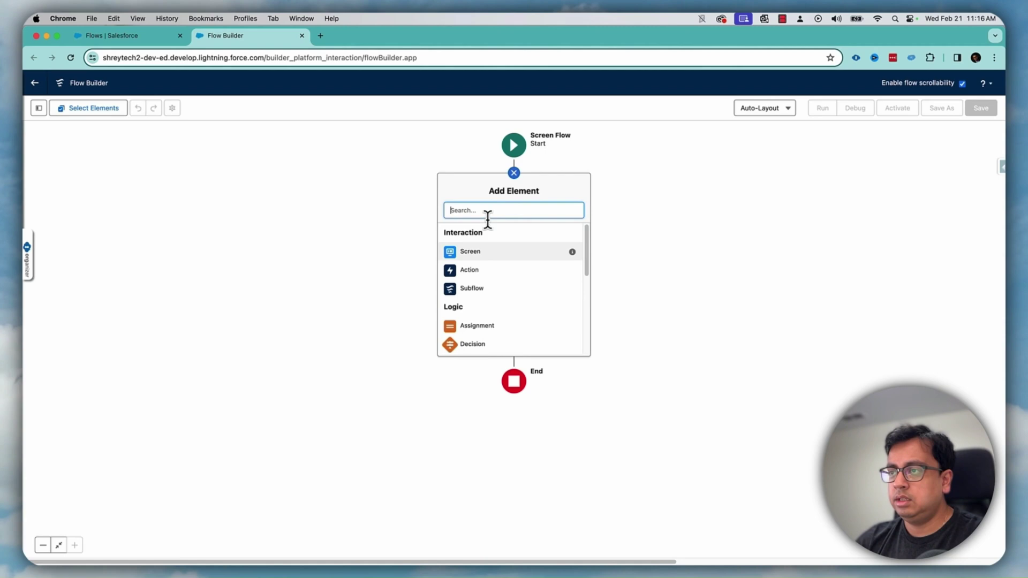
left_click(501, 252)
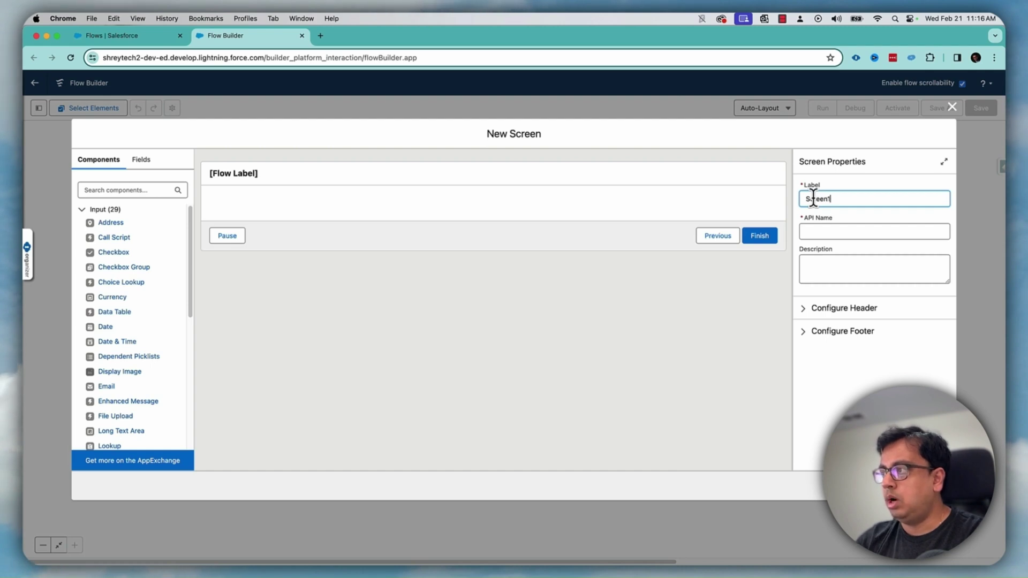
type("Screen1")
key("Tab")
left_click_drag(189, 277, 190, 424)
left_click_drag(128, 386, 329, 209)
left_click(853, 201)
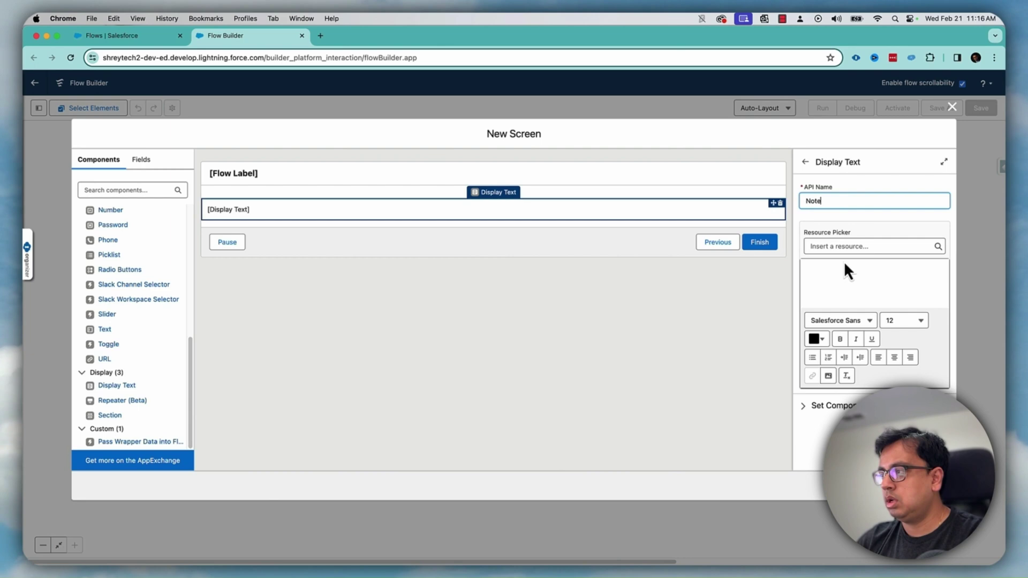
left_click(842, 276)
type("Need t")
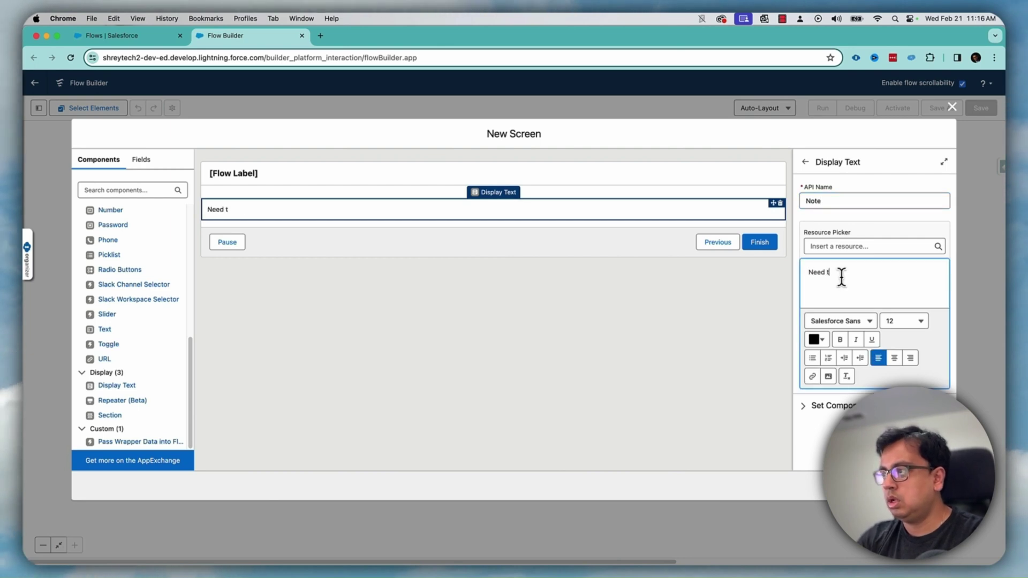
type("o find out")
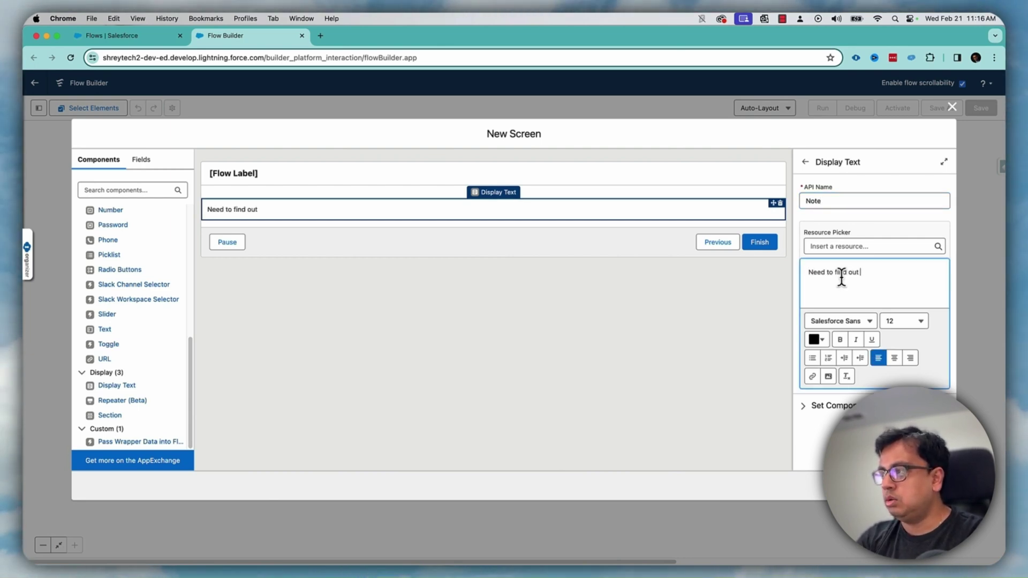
type(" what interesting thing you can do?")
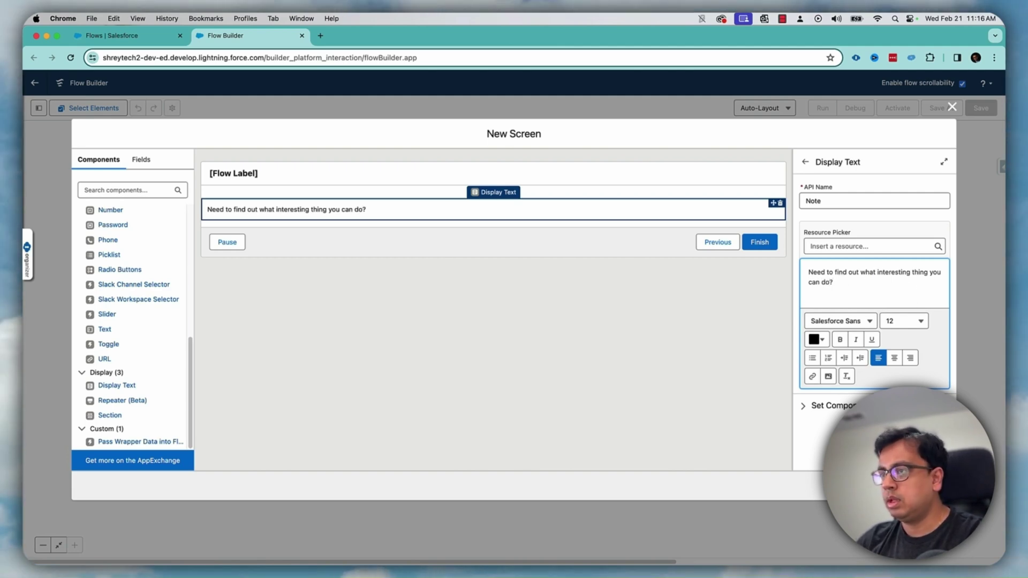
key("Escape")
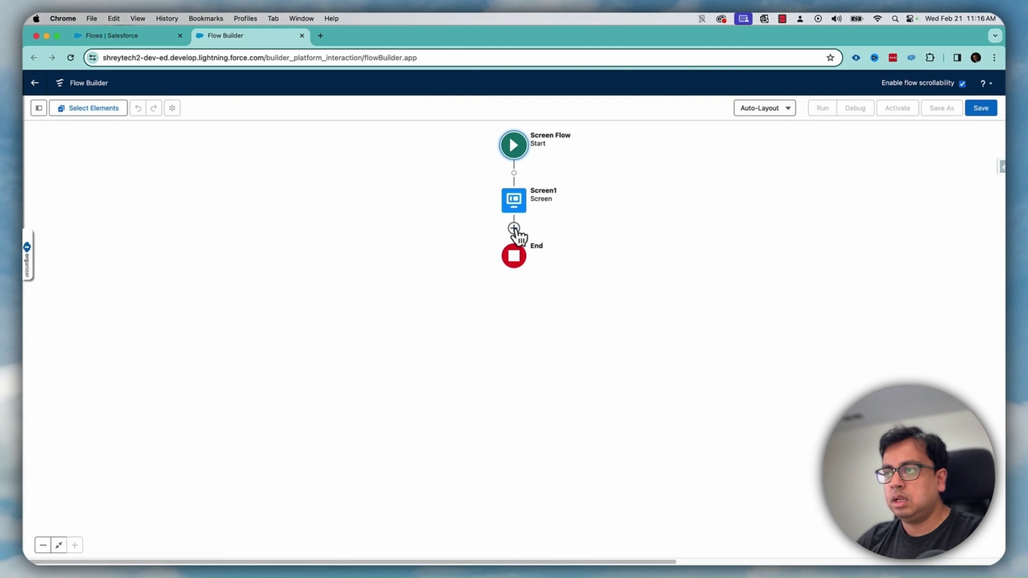
- Add an Action after Screen1 and start an HTTP callout named TestBoredExternalService using the Bored credential
left_click(515, 230)
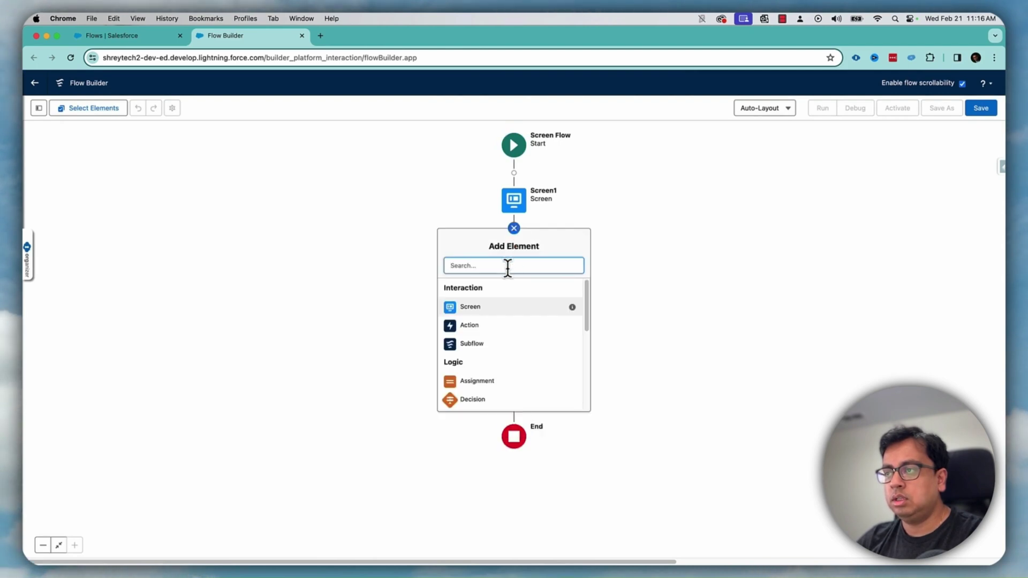
type("ac")
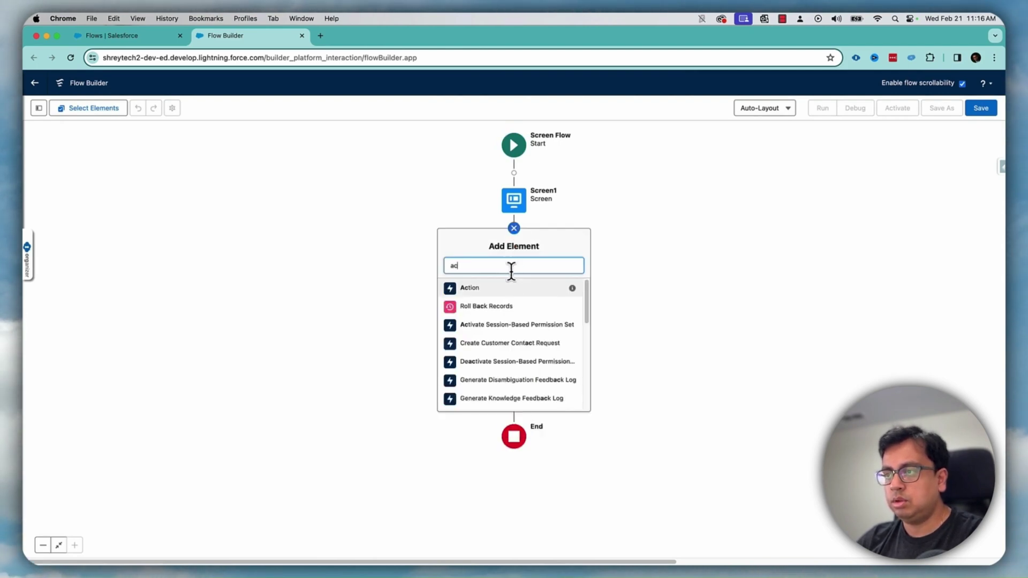
left_click(475, 290)
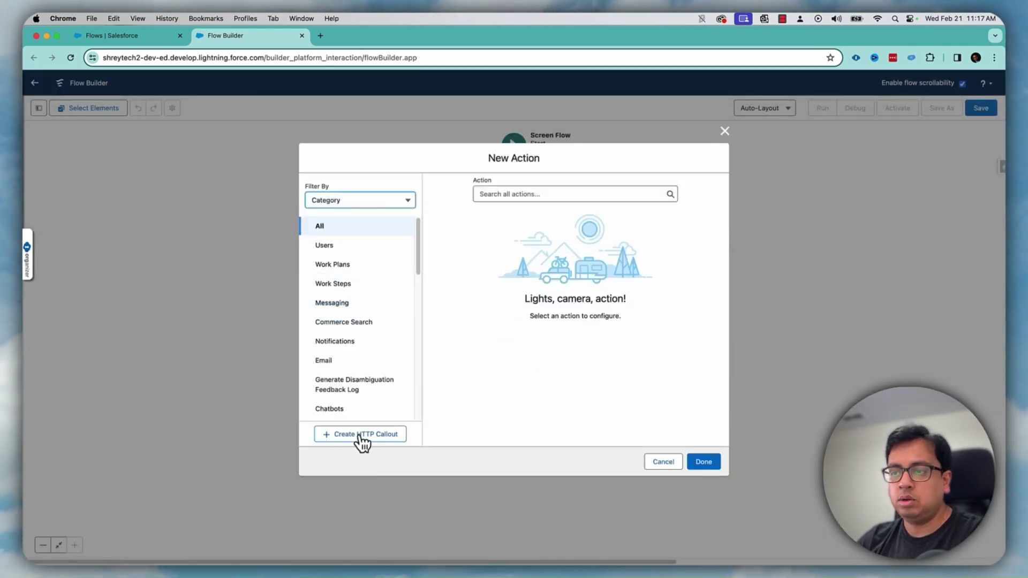
left_click(353, 437)
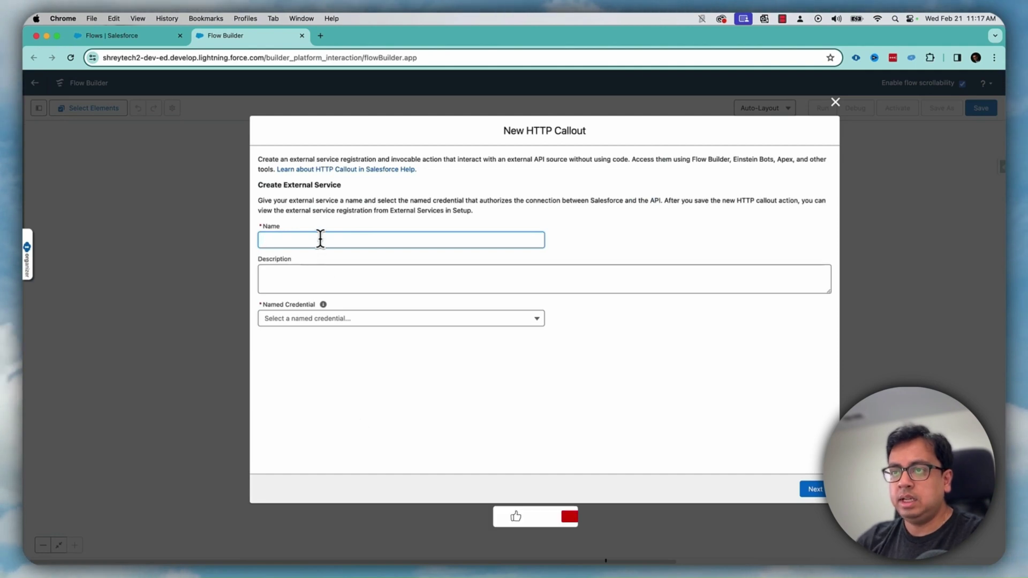
type("TestBoredExterna")
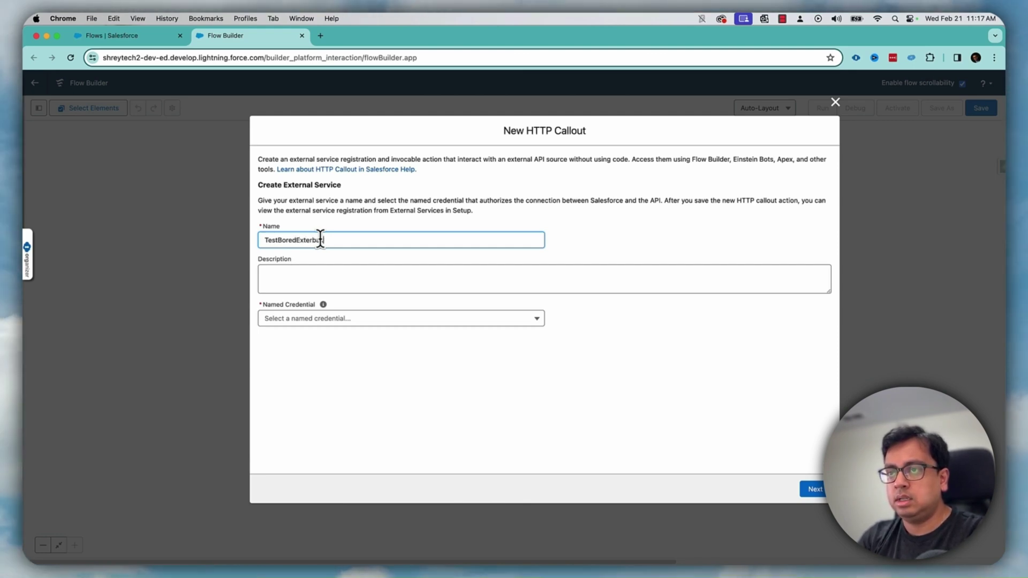
type("lService")
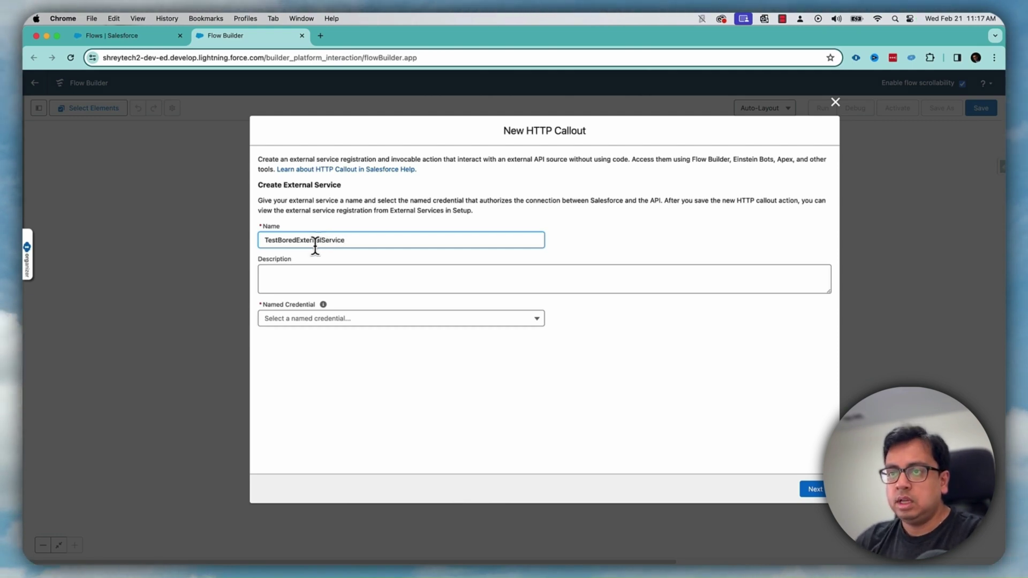
left_click(314, 321)
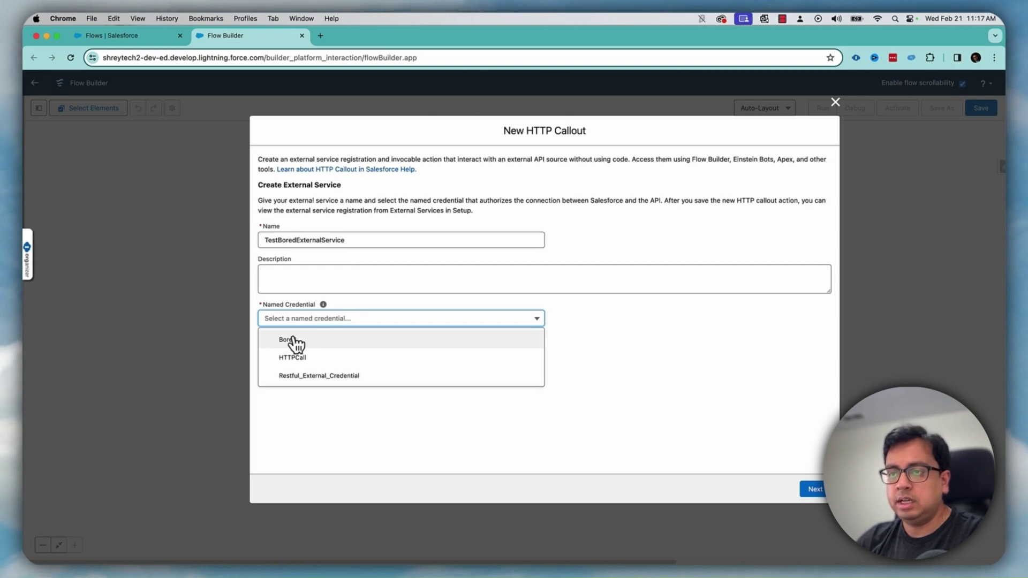
left_click(303, 342)
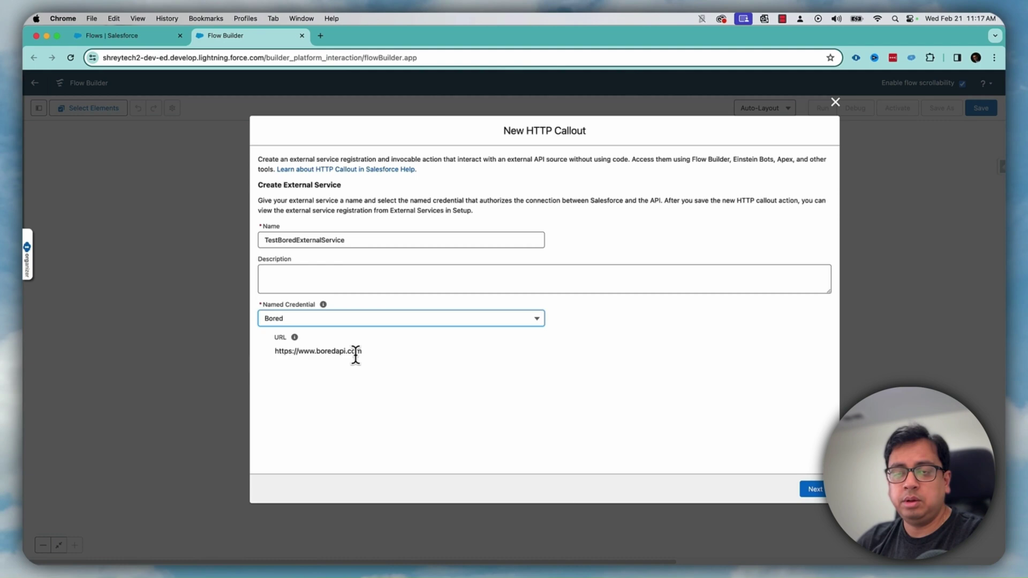
- Label the callout action TestBoredInvocable and set its method to GET
left_click(815, 489)
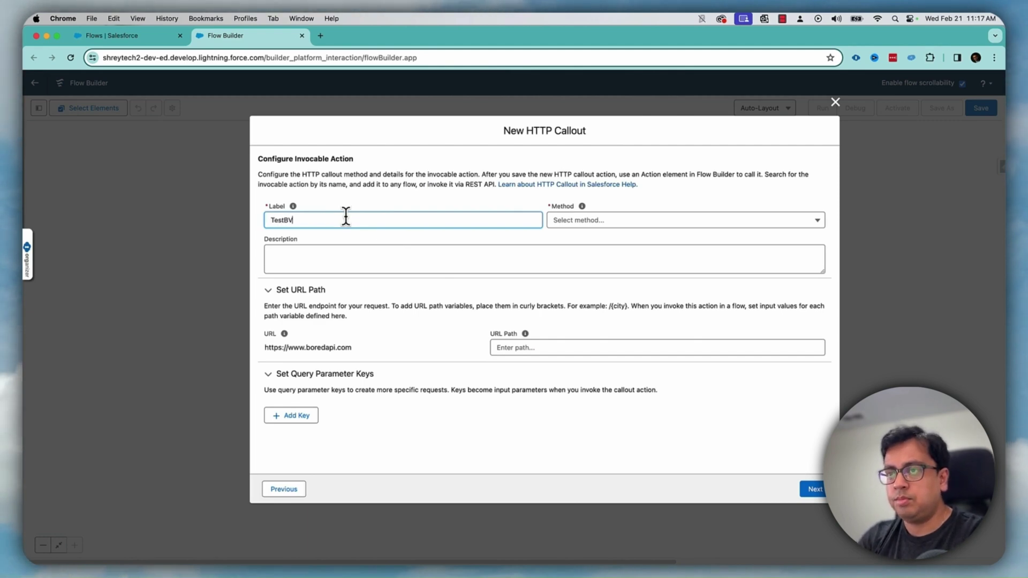
type("Invoc")
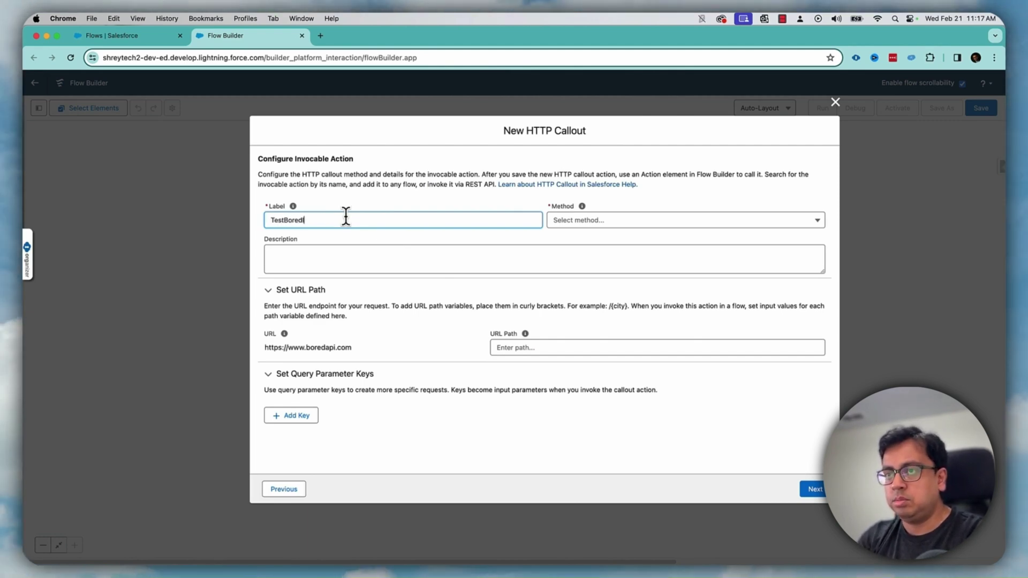
type("able")
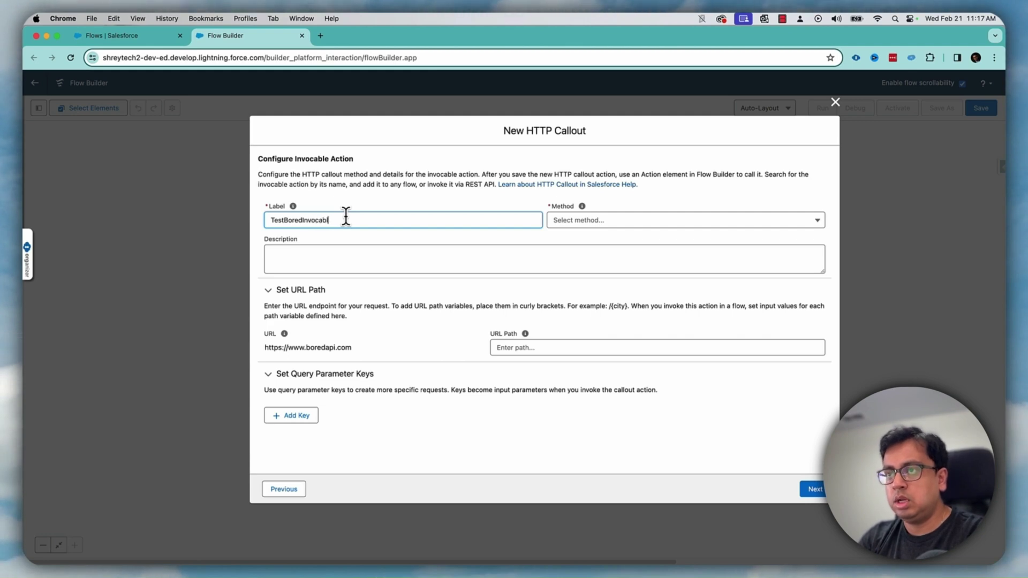
key("Tab")
left_click(646, 228)
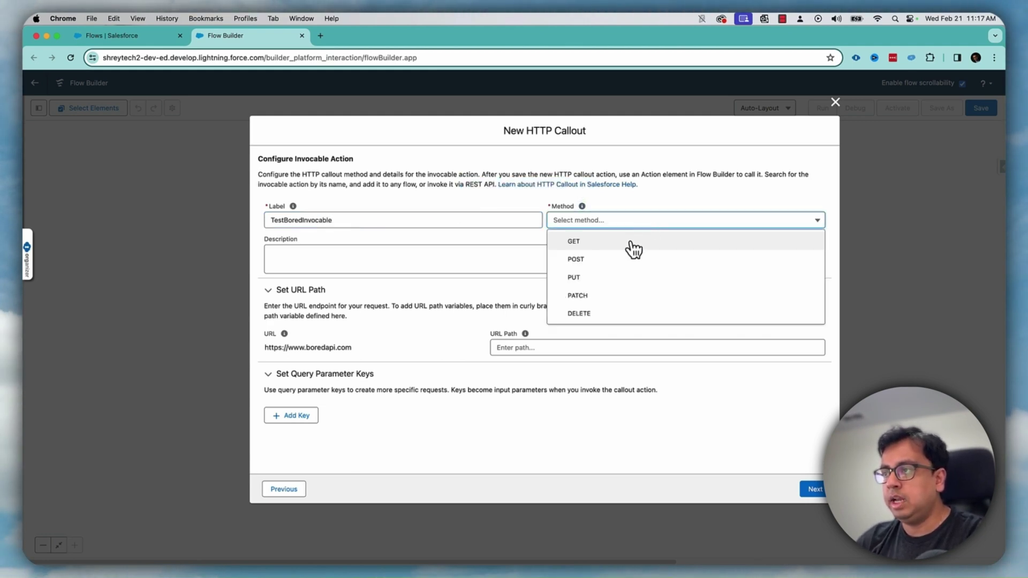
left_click(631, 245)
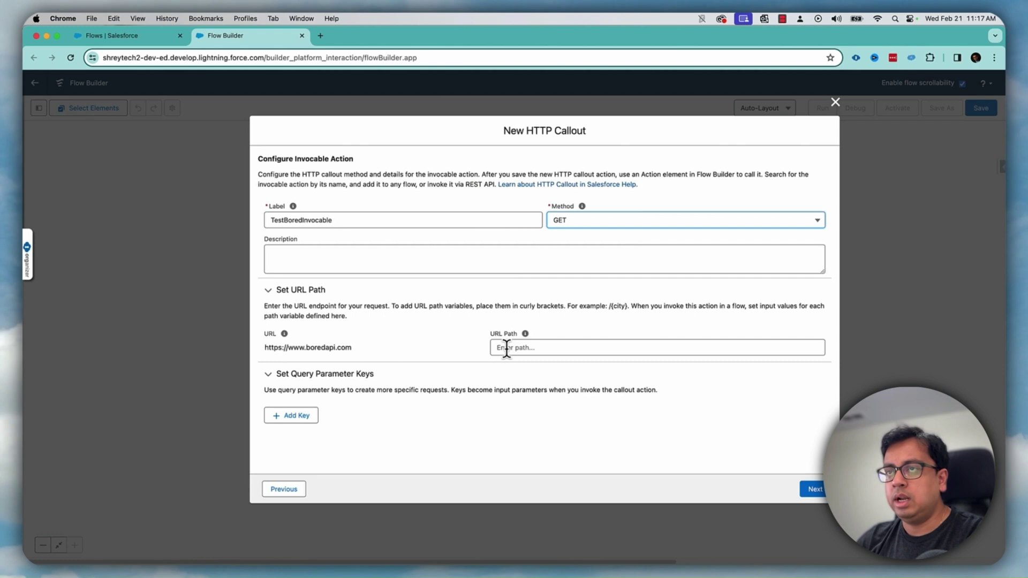
- Copy the api/activity path from the Postman request URL
key("super+Tab")
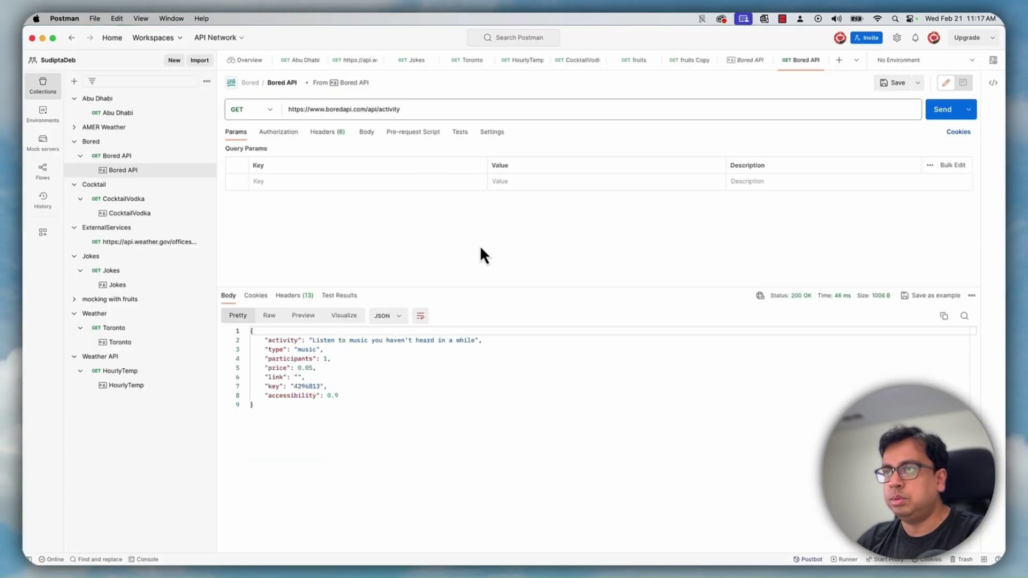
left_click(397, 108)
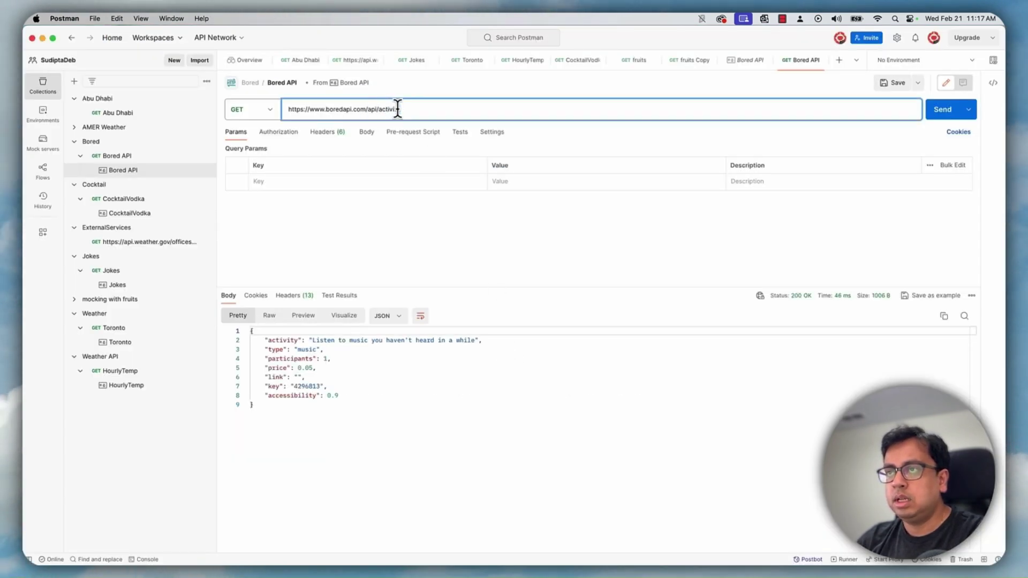
left_click_drag(408, 109, 365, 108)
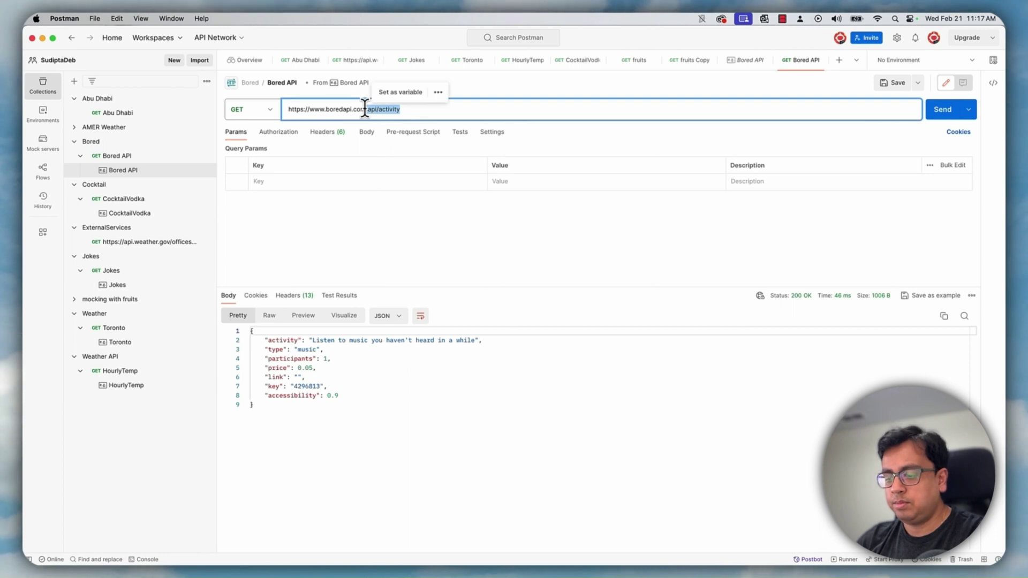
key("super+Tab")
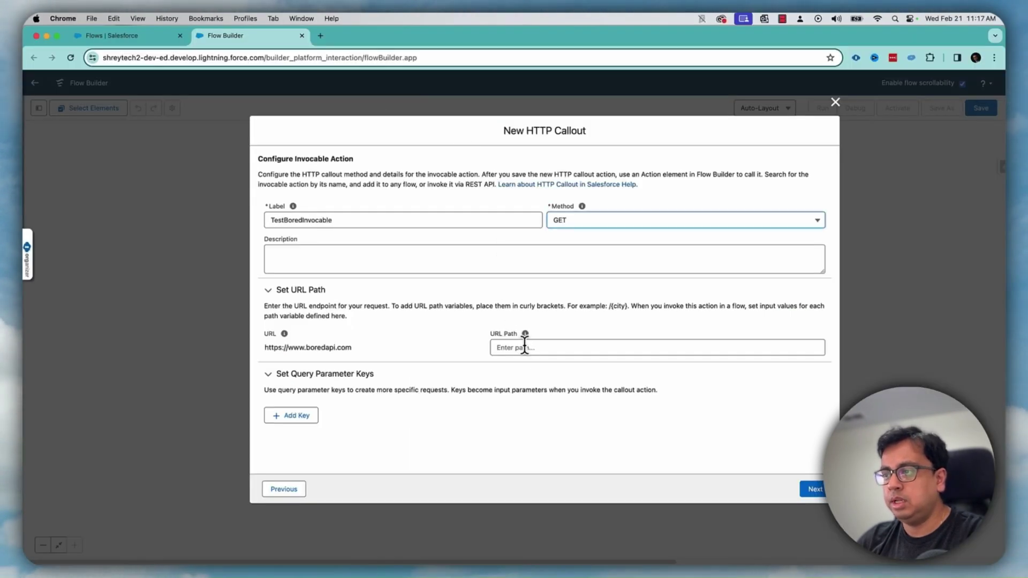
- Enter /api/activity as the callout's URL path and continue to the sample response step
left_click(525, 346)
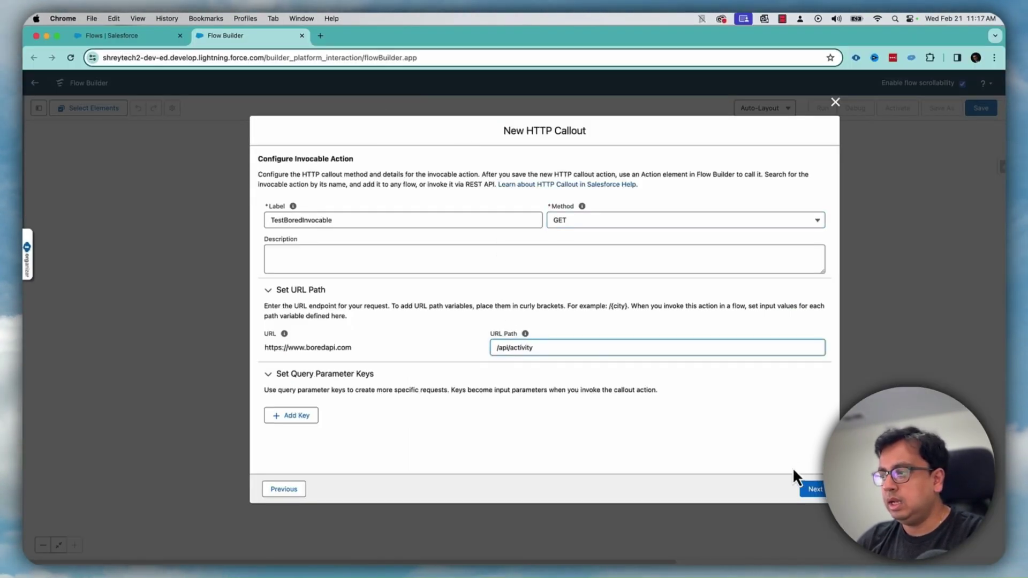
left_click(813, 491)
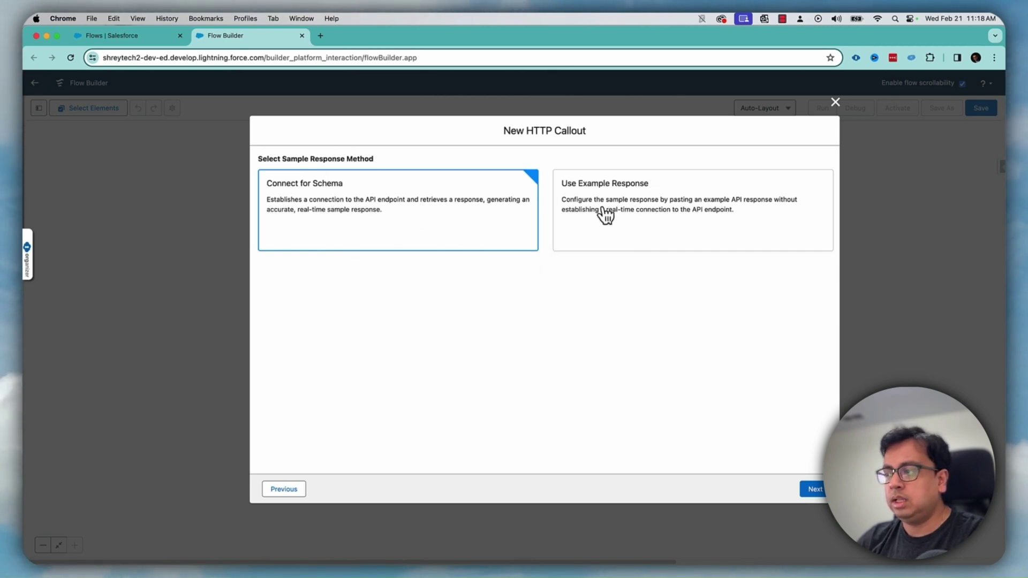
- Connect live to fetch the Bored API sample response, review its JSON and data types, and save the callout
left_click(809, 489)
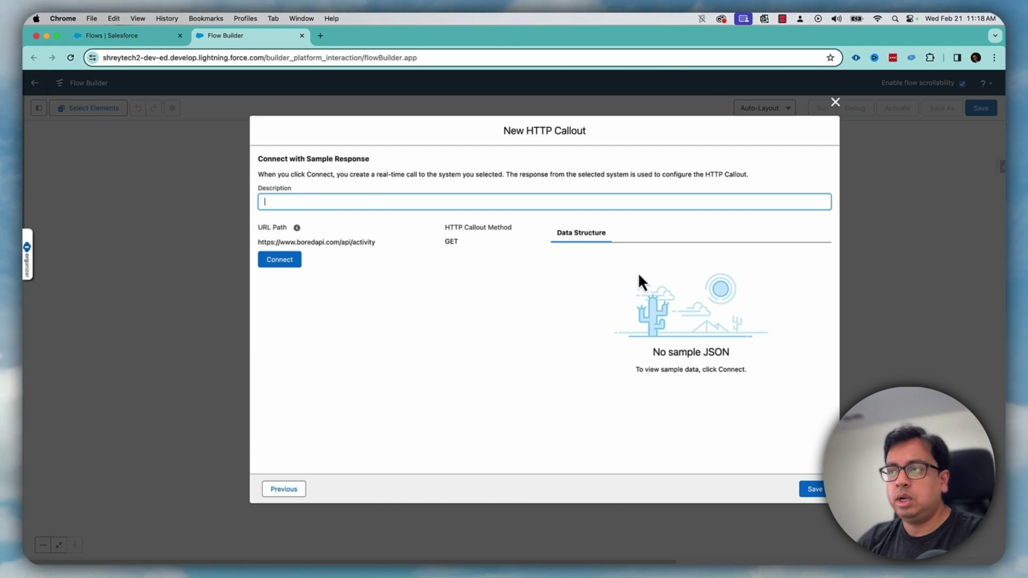
left_click(292, 269)
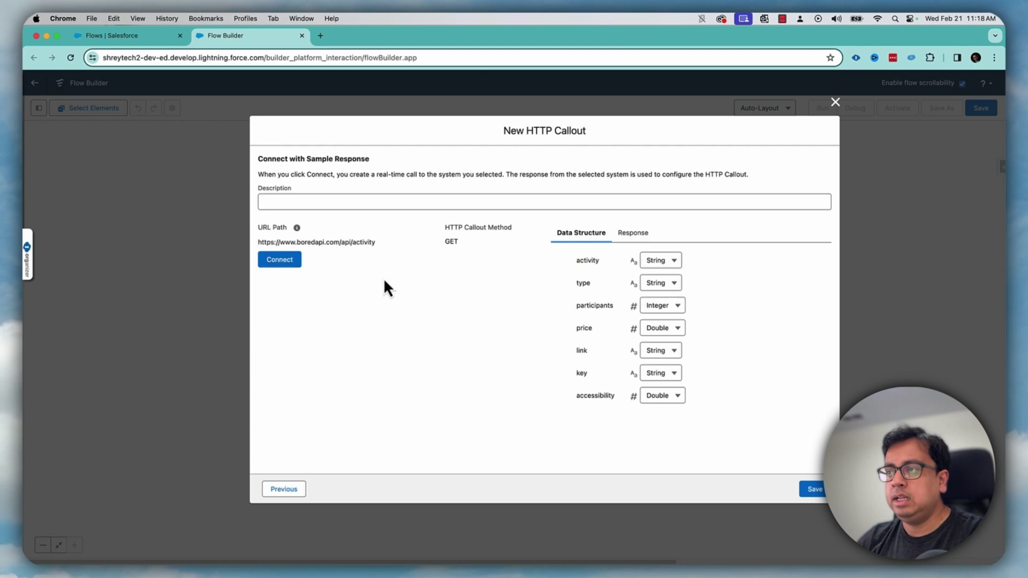
left_click(637, 234)
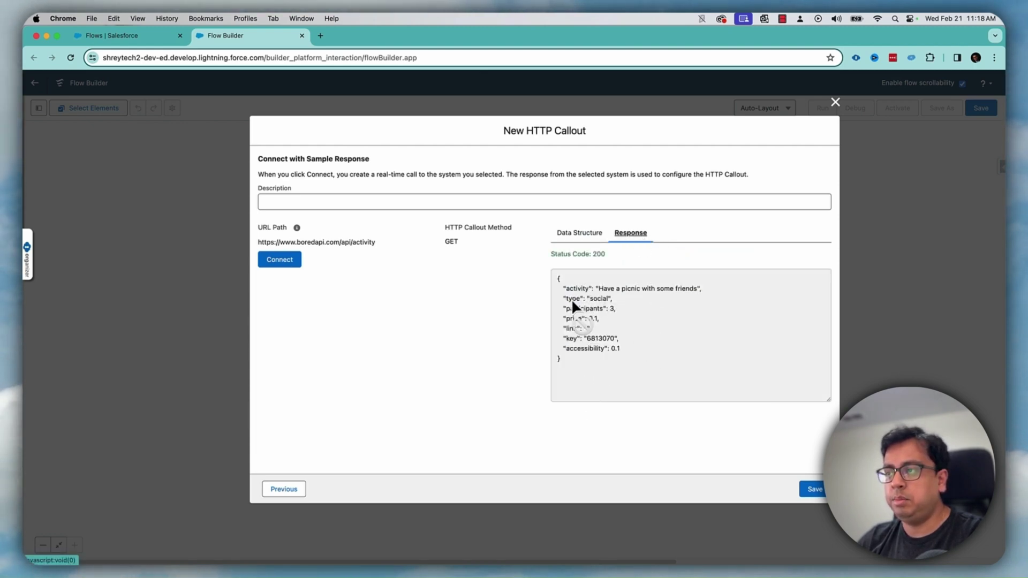
left_click(585, 242)
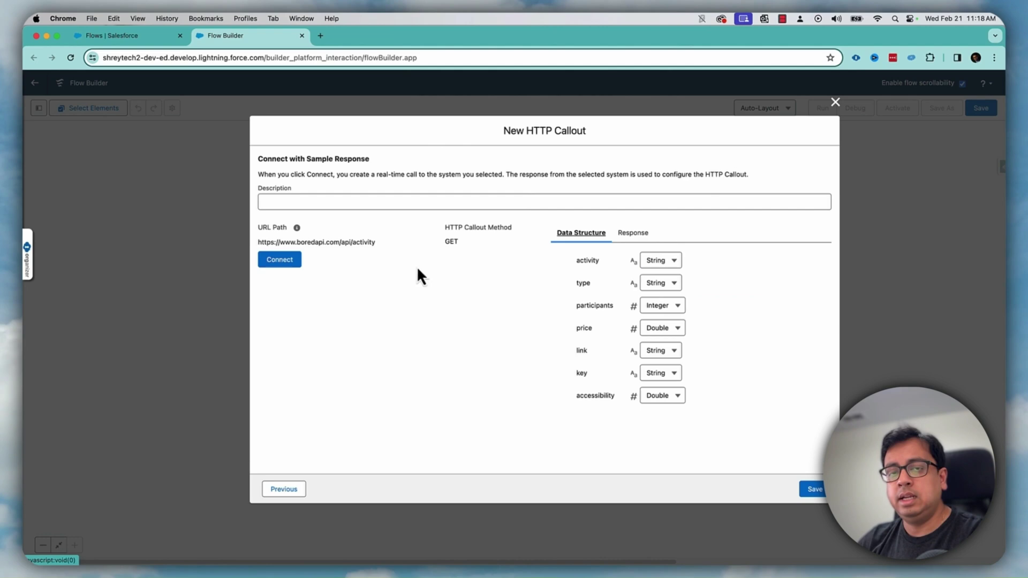
left_click(633, 236)
left_click(582, 235)
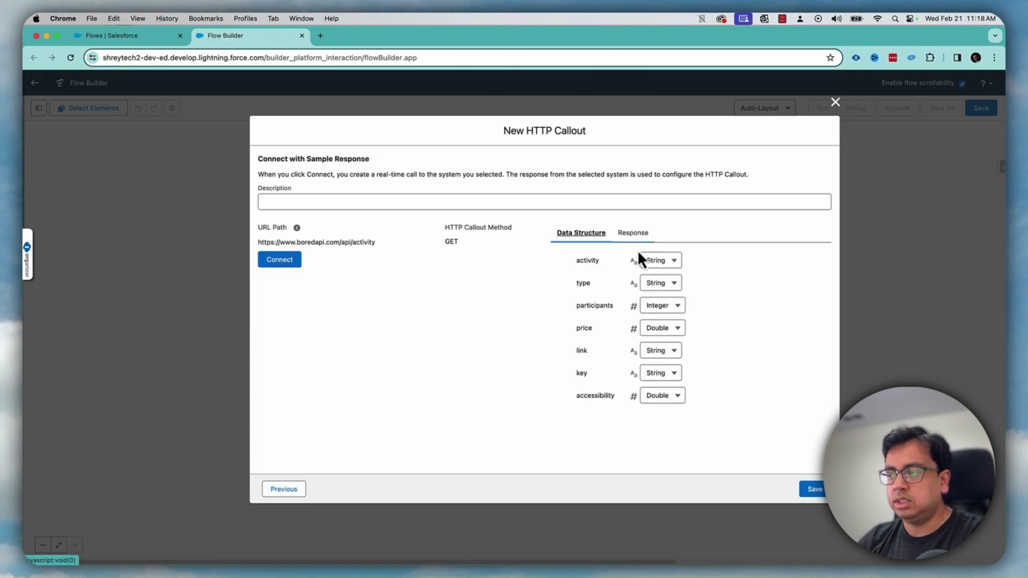
left_click(814, 490)
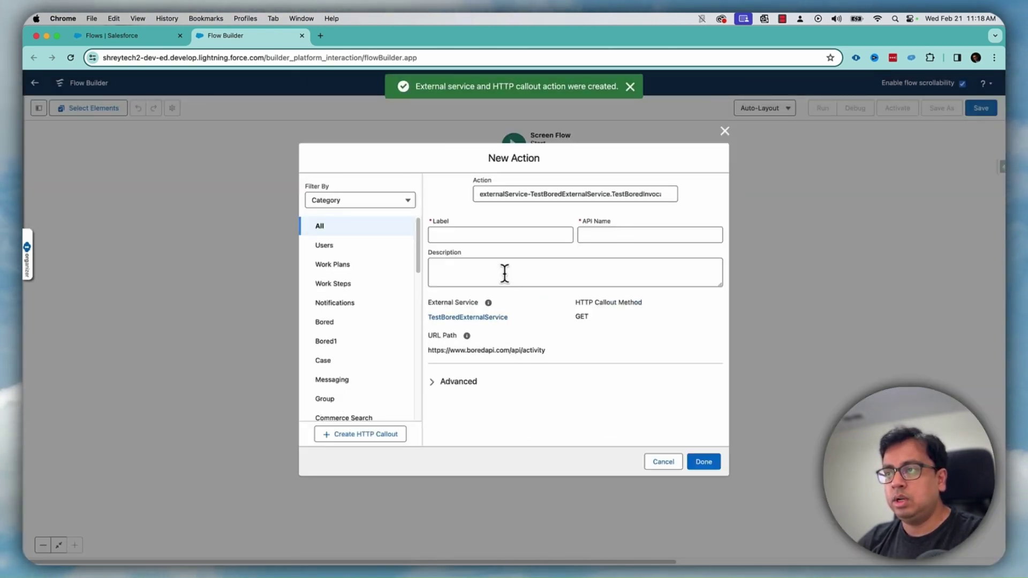
- Label the new action TestBoredCall and add it to the flow
left_click(499, 236)
type("TestBo")
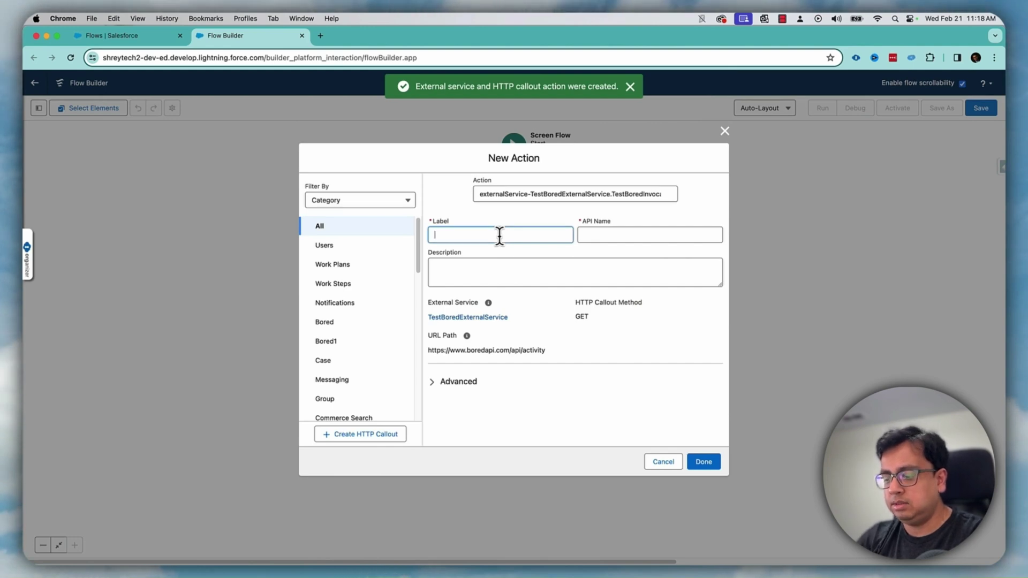
type("redCall")
key("Tab")
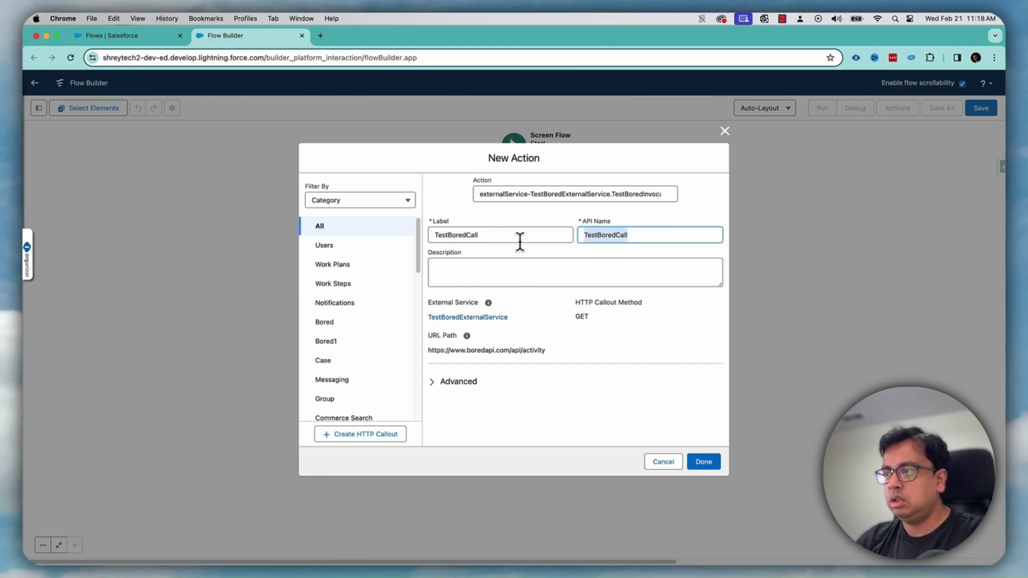
left_click(706, 464)
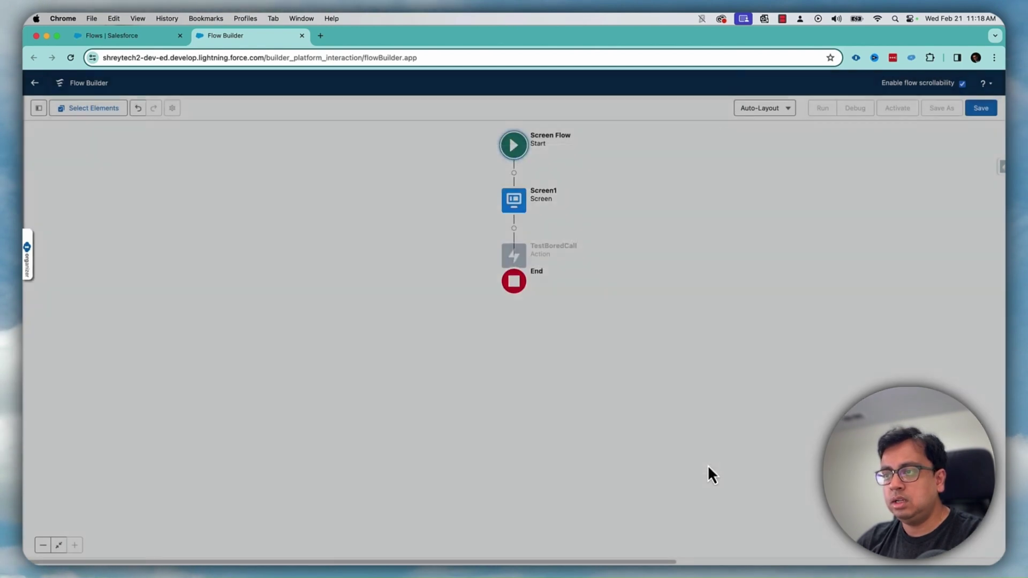
- Insert a new screen after TestBoredCall labelled Screen2
left_click(514, 283)
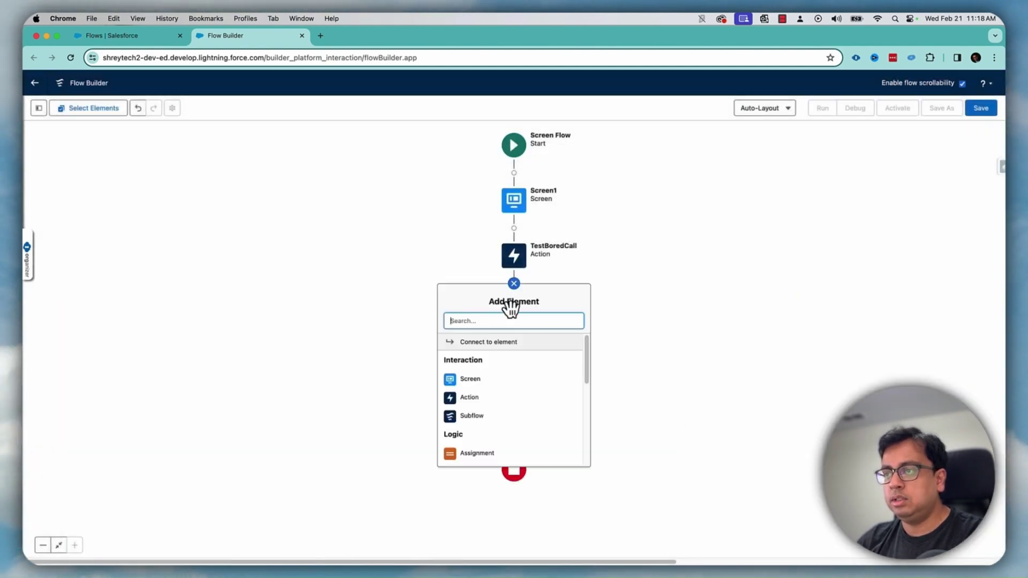
left_click(478, 381)
left_click(819, 199)
type("Screen")
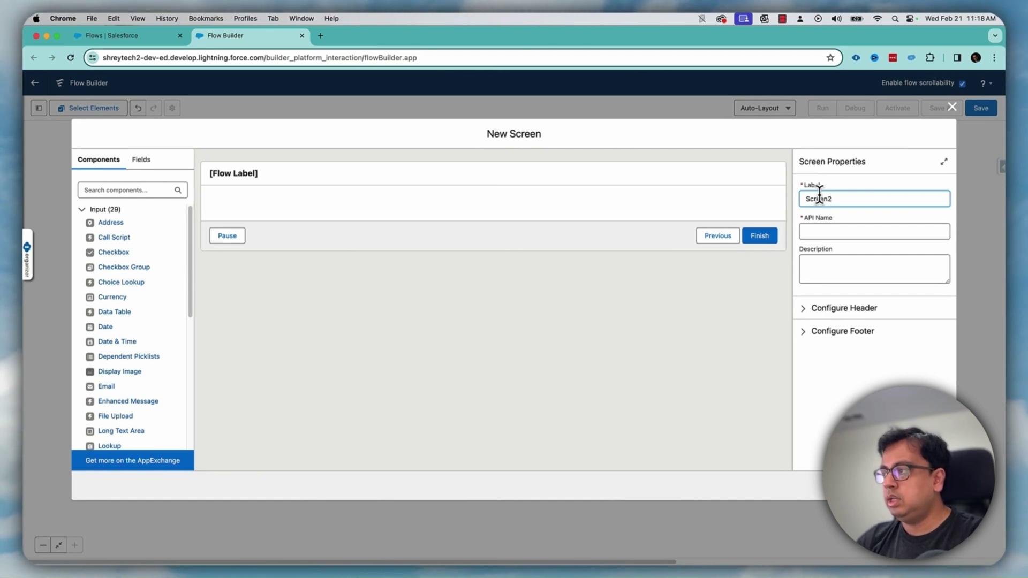
type("2")
left_click(356, 211)
scroll(166, 342, "down", 10)
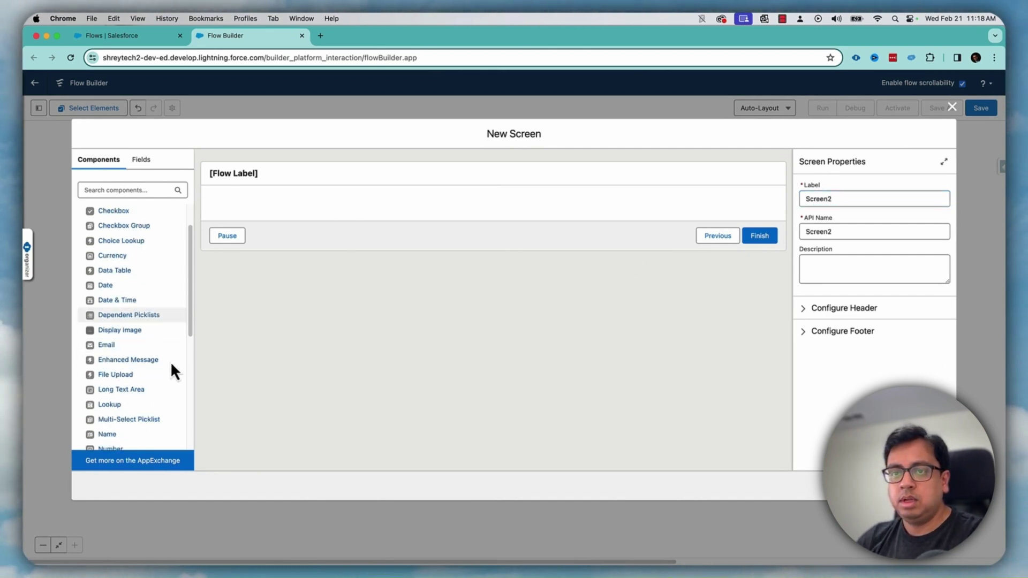
- Add a Note2 display text reading 'Here is the recommendation:' followed by a new line
left_click(117, 388)
type("Note2")
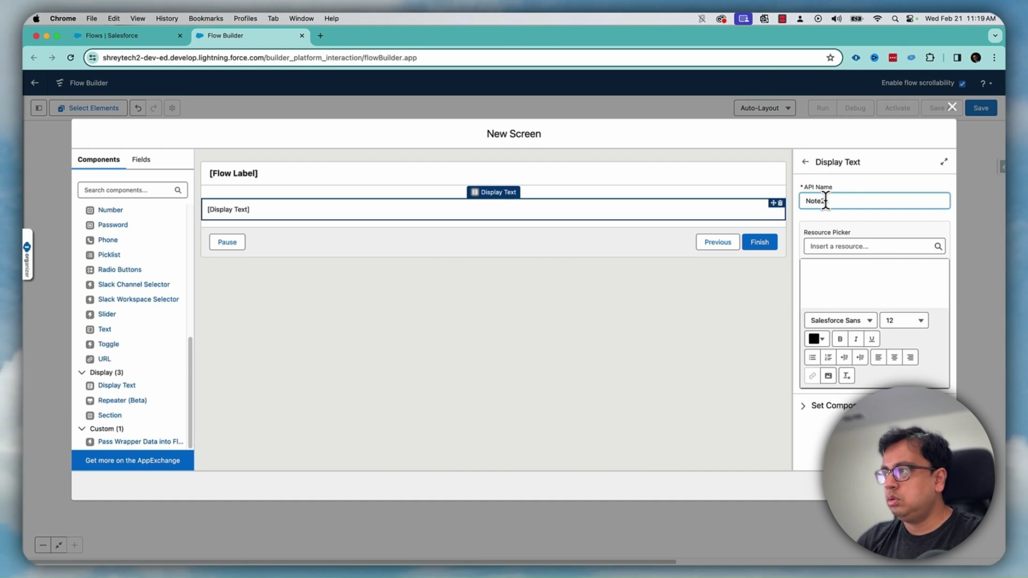
left_click(860, 246)
left_click(857, 281)
type("H")
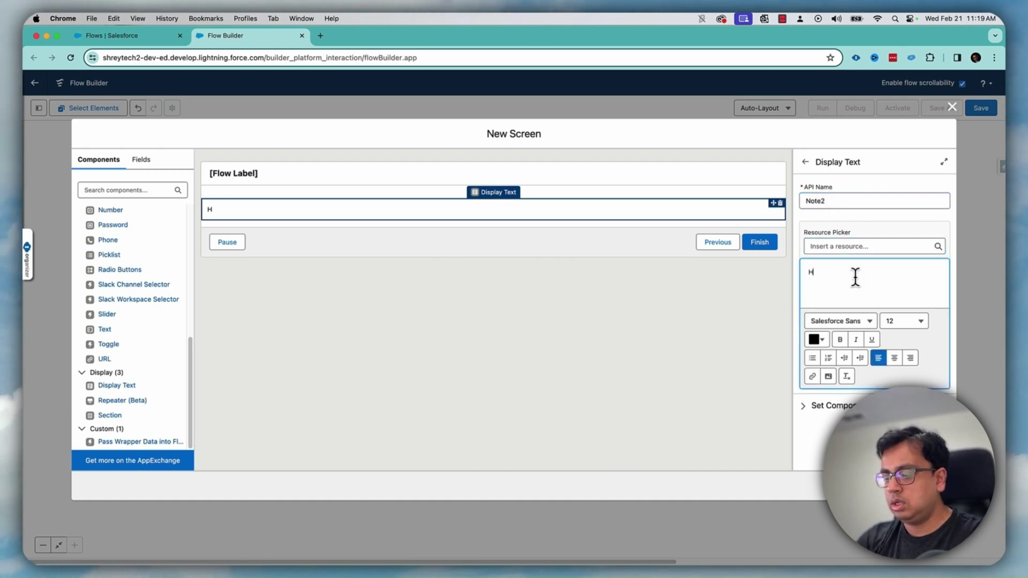
type("ere is ")
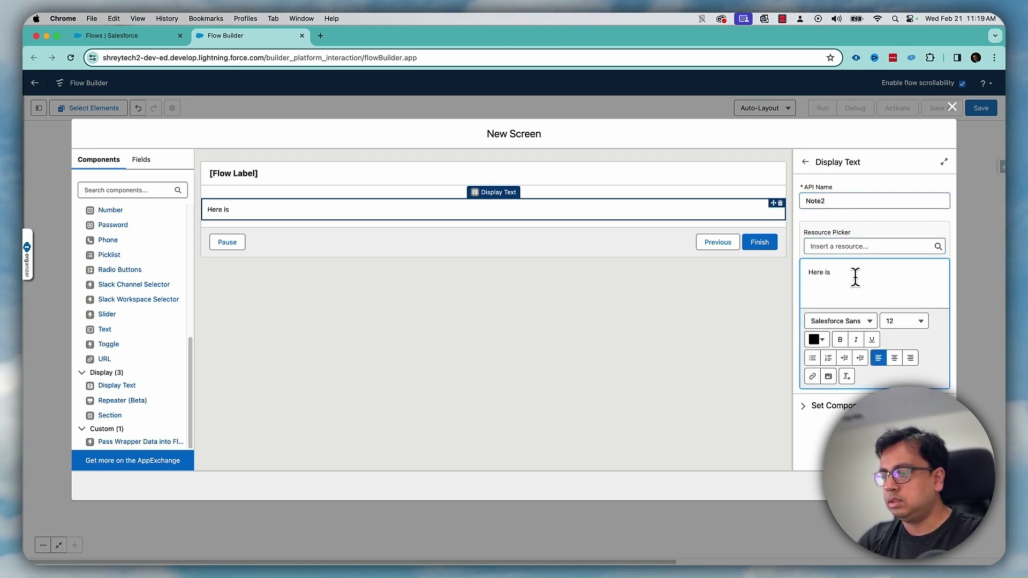
type("the recommendation")
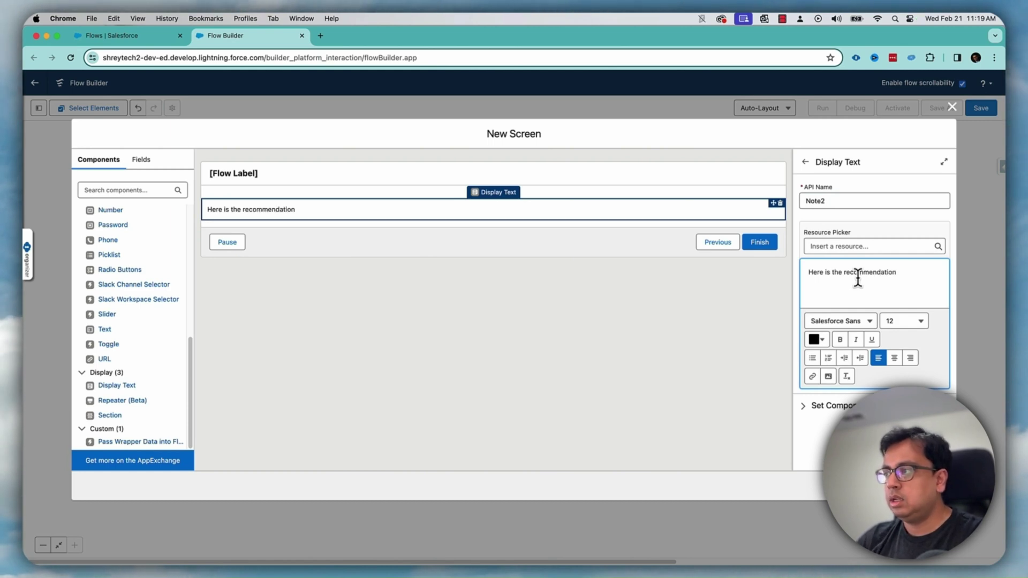
type(":")
key("Return")
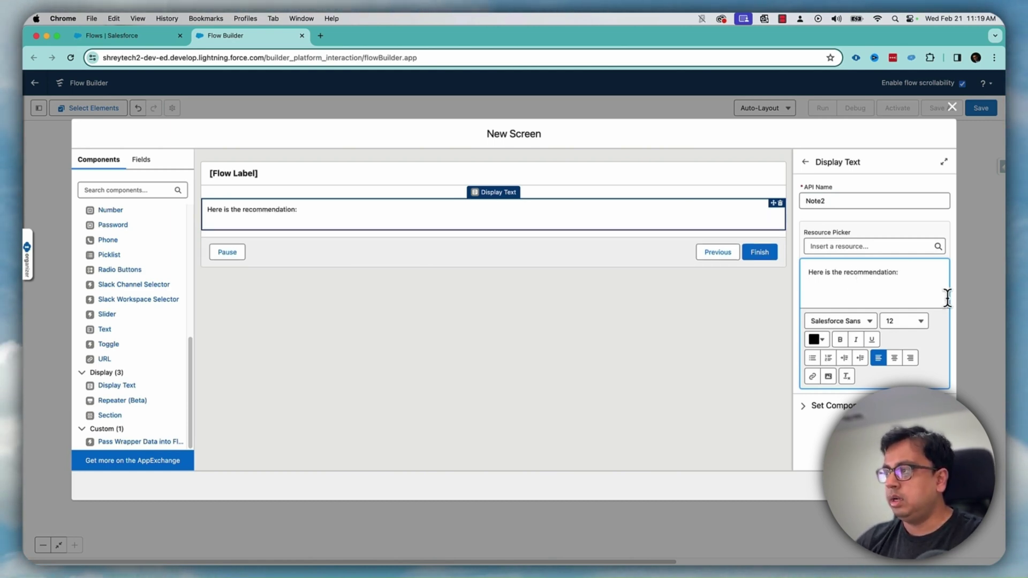
- Insert TestBoredCall's 2XX activity and z0type outputs on separate lines of the display text
left_click(902, 248)
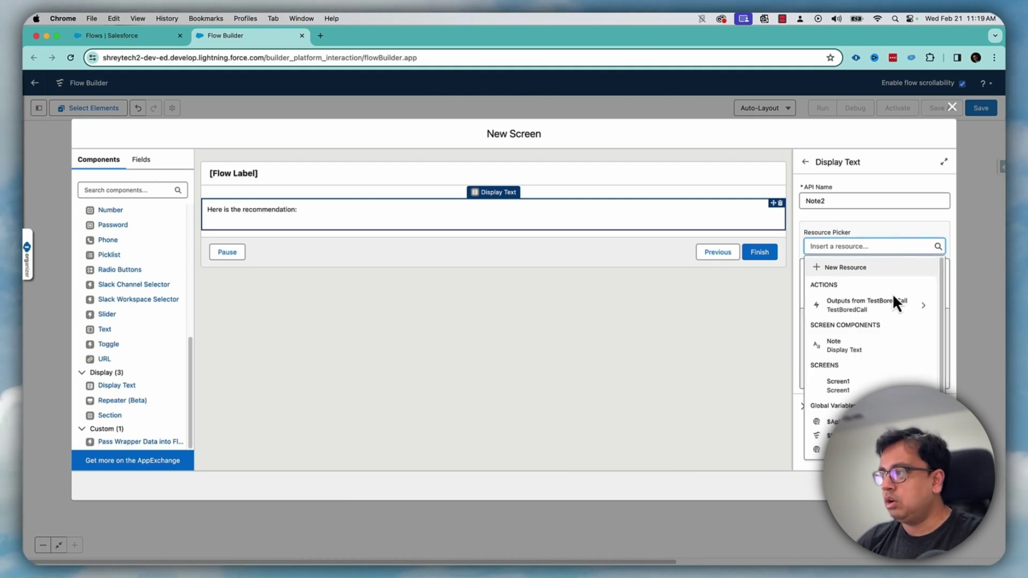
left_click(873, 310)
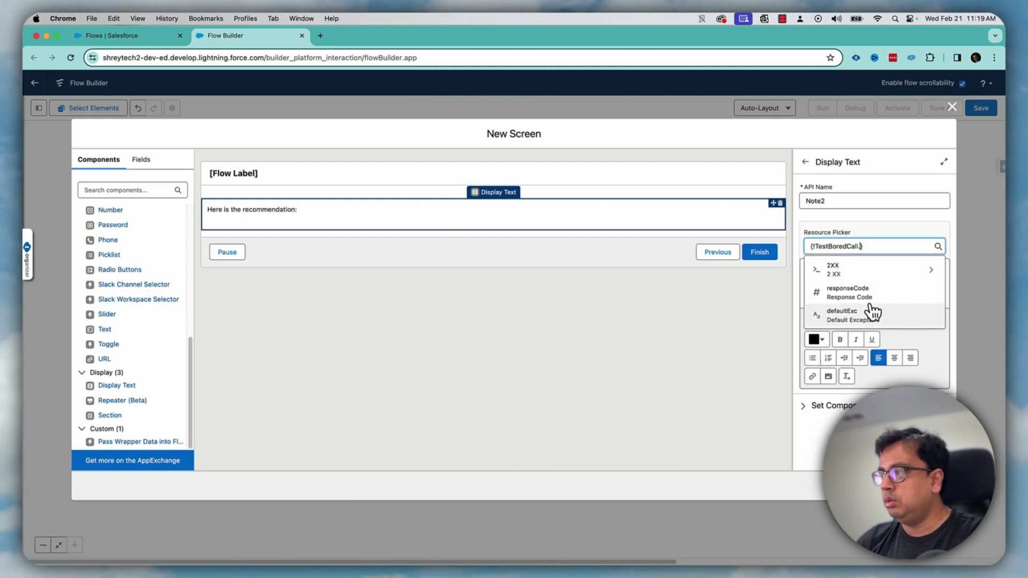
left_click(868, 273)
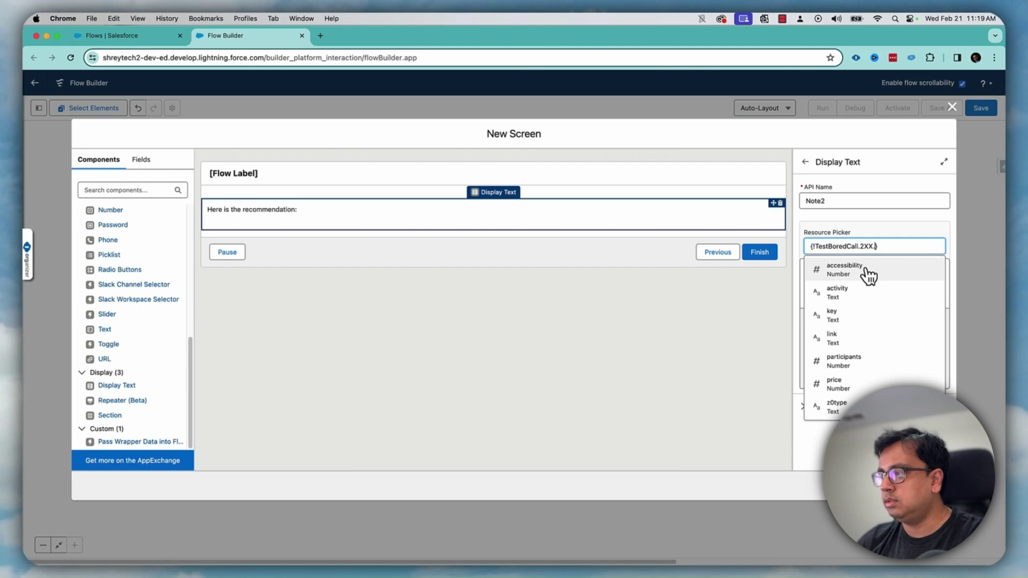
left_click(860, 292)
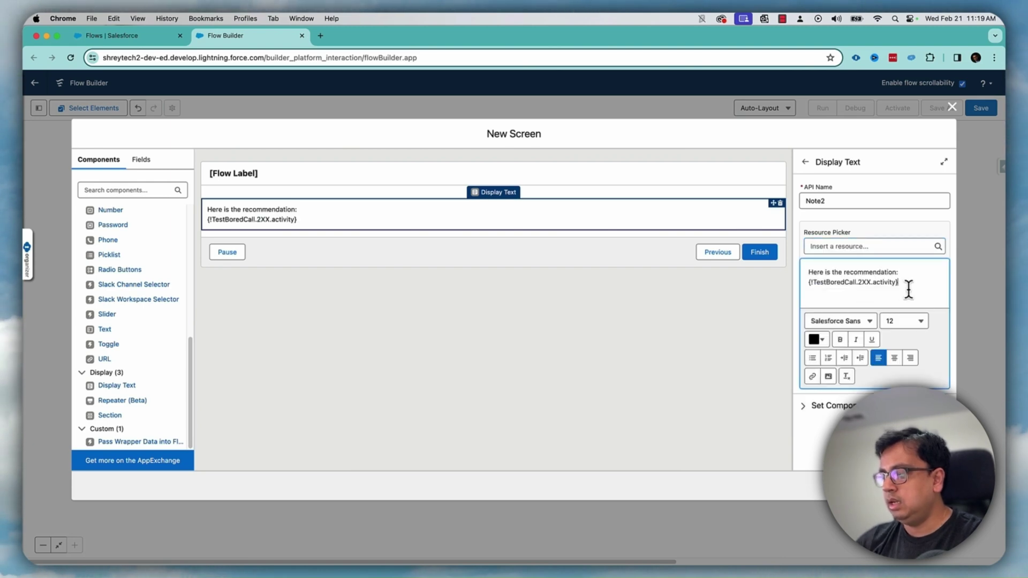
key("Return")
left_click(889, 246)
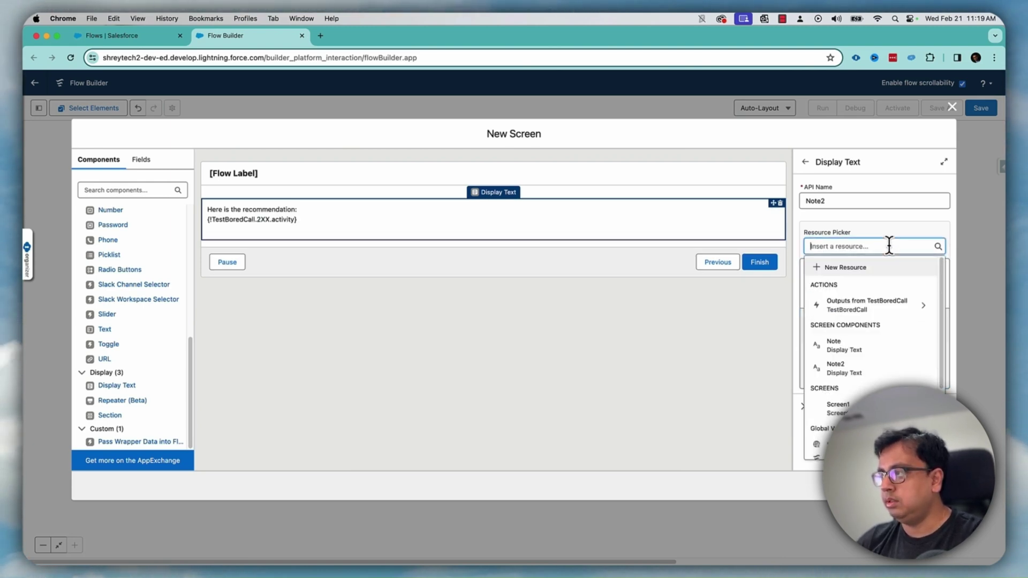
left_click(879, 306)
left_click(875, 271)
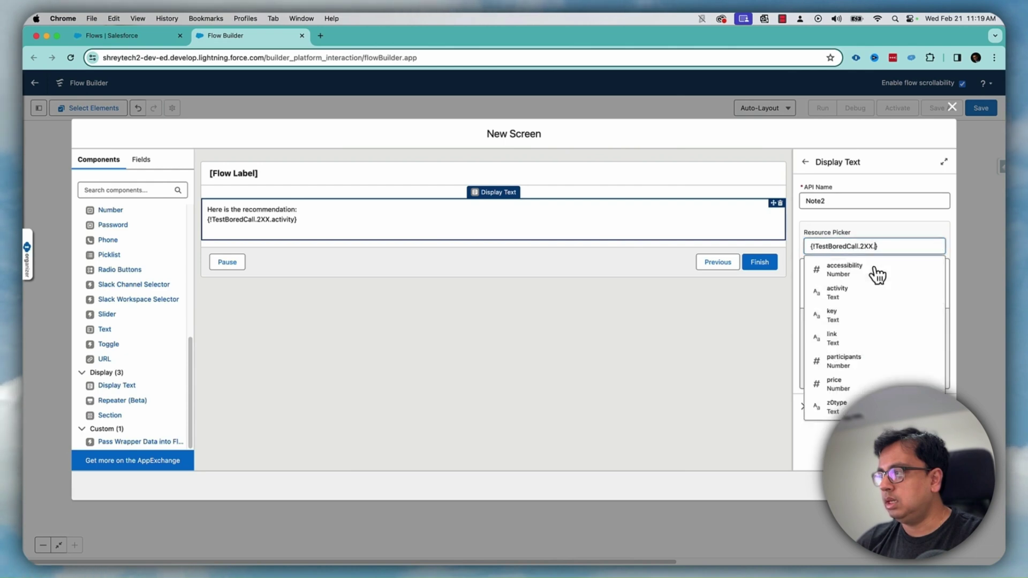
left_click(839, 407)
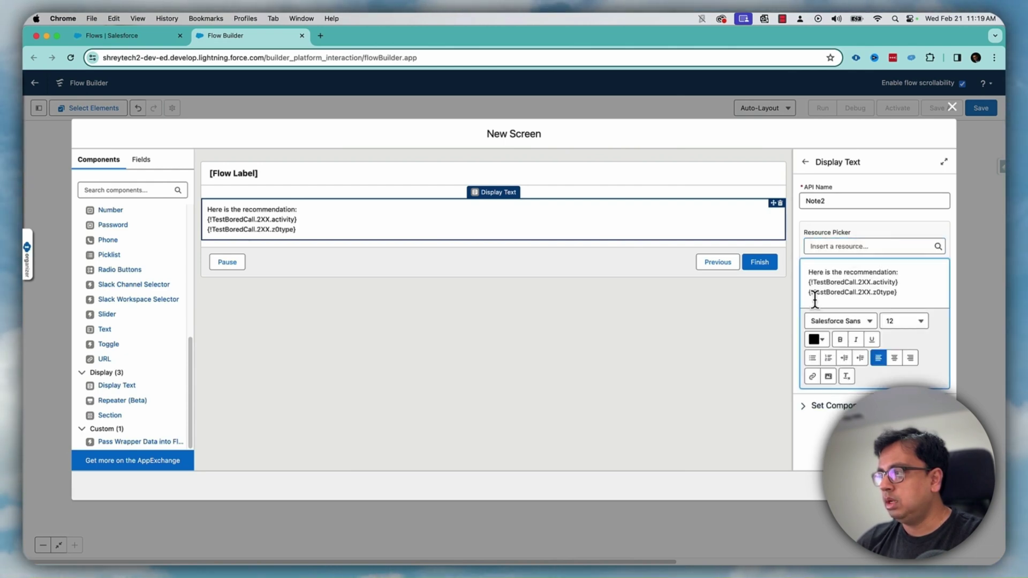
- Prefix the two fields with the labels 'Activity:' and 'Type:'
left_click(809, 283)
type("Ac")
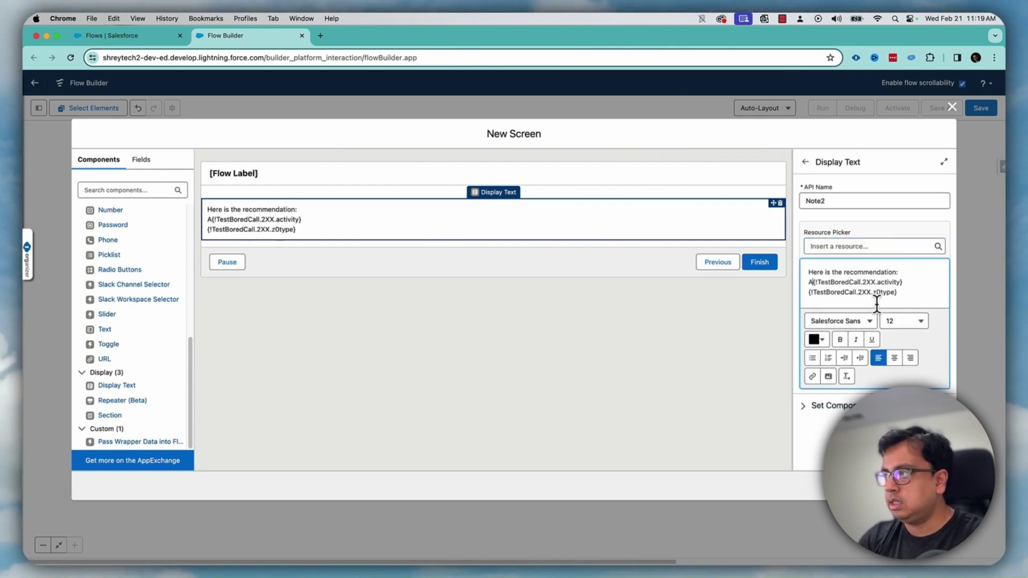
type("tivity")
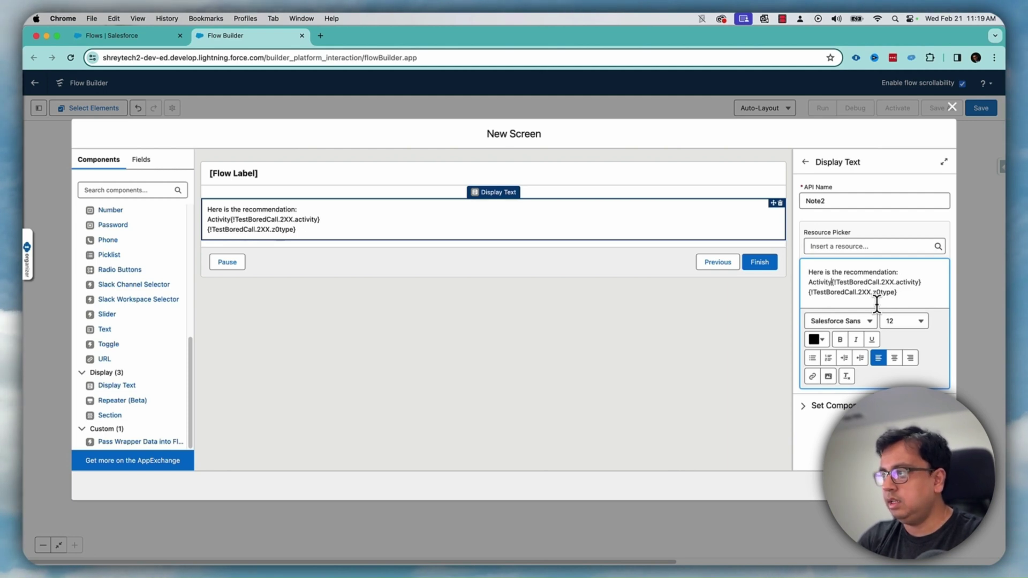
type(":")
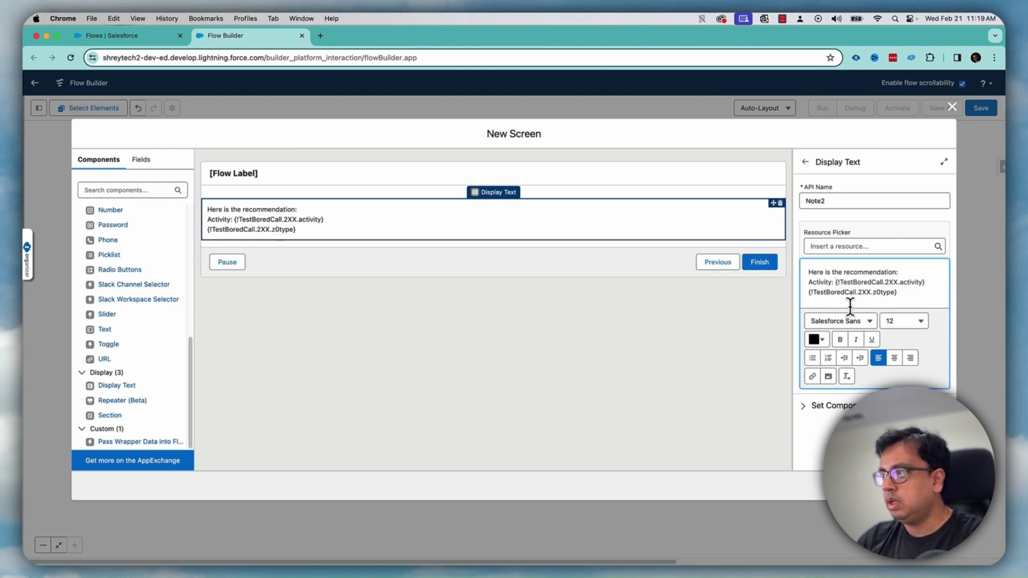
left_click(815, 294)
type("Type:")
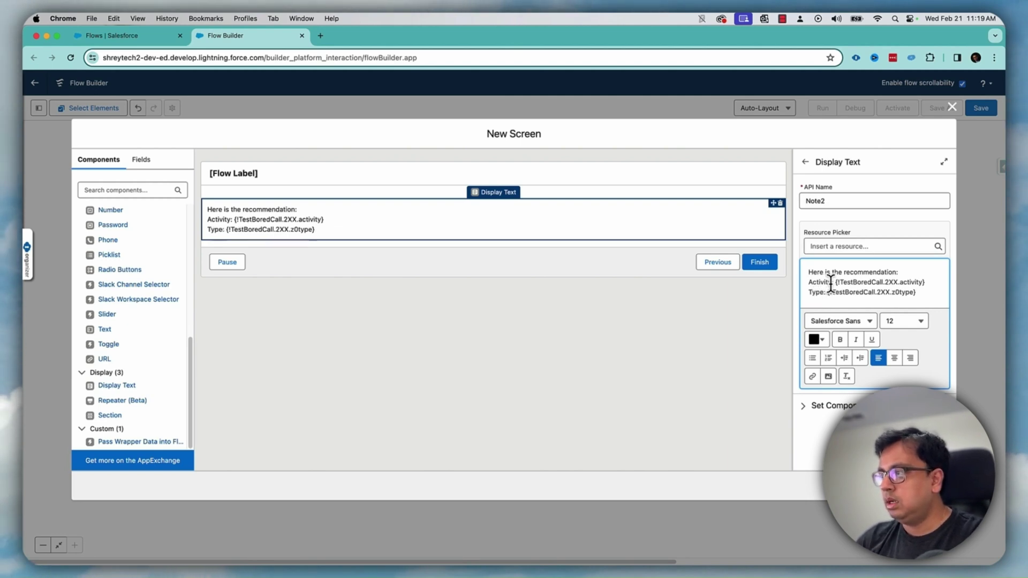
- Make the Activity: label bold with a deep violet-blue text colour
double_click(815, 282)
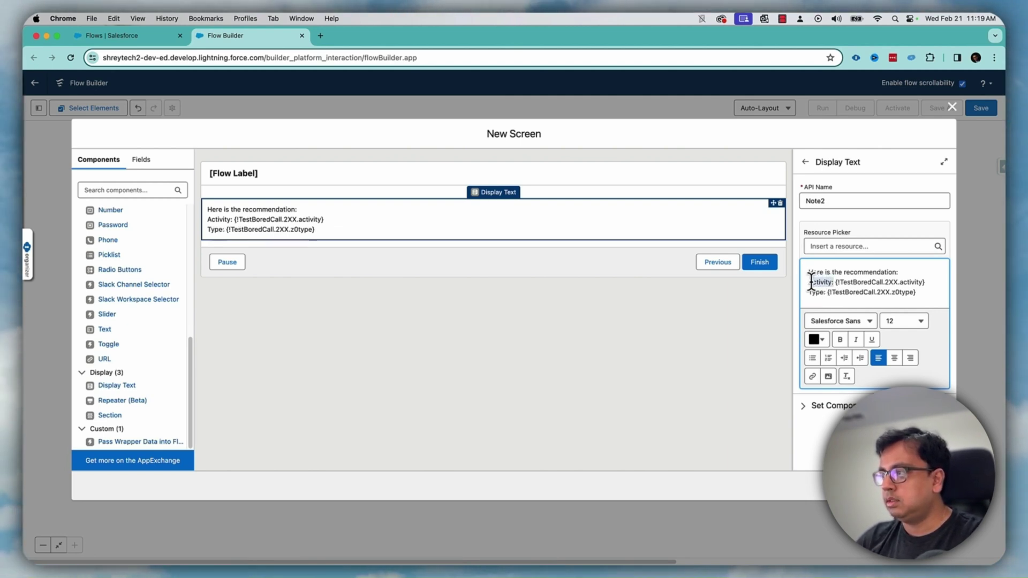
left_click(840, 340)
left_click(817, 339)
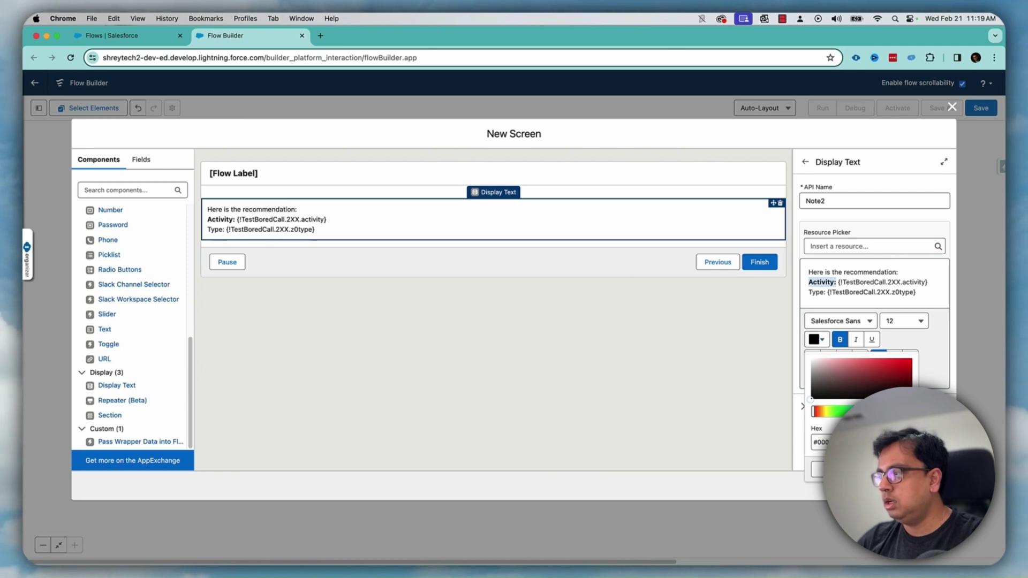
left_click(884, 411)
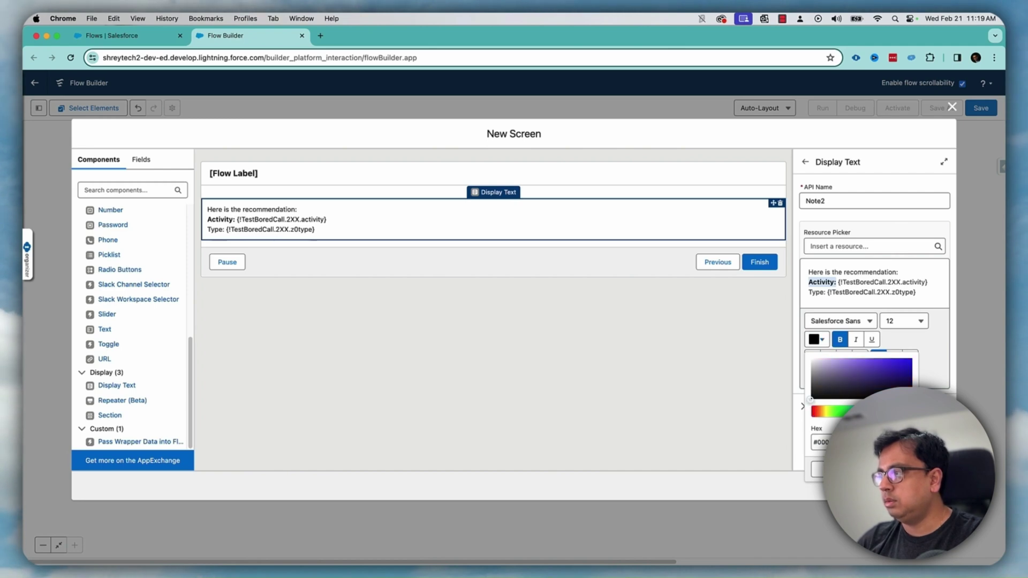
left_click(905, 364)
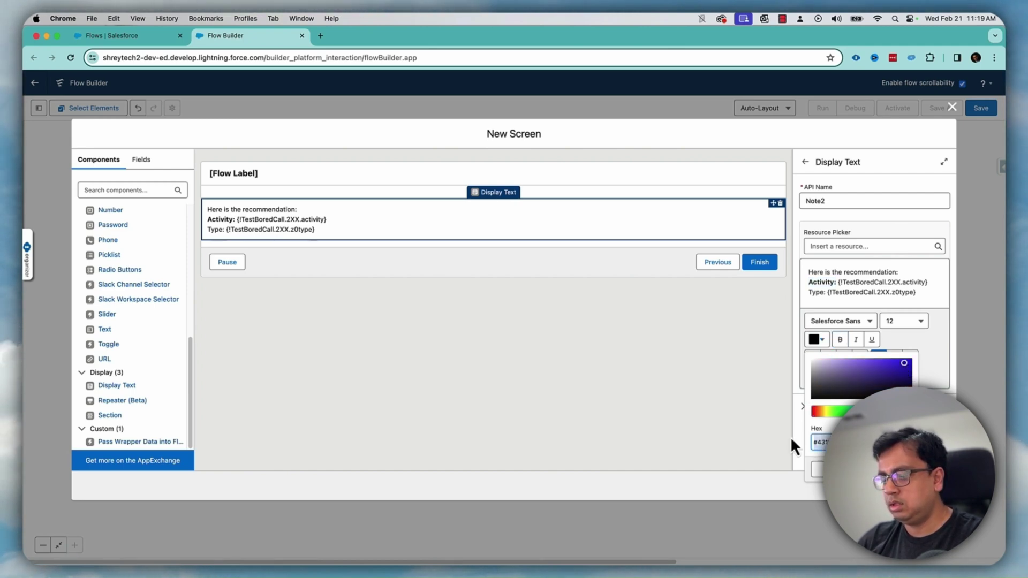
left_click(820, 469)
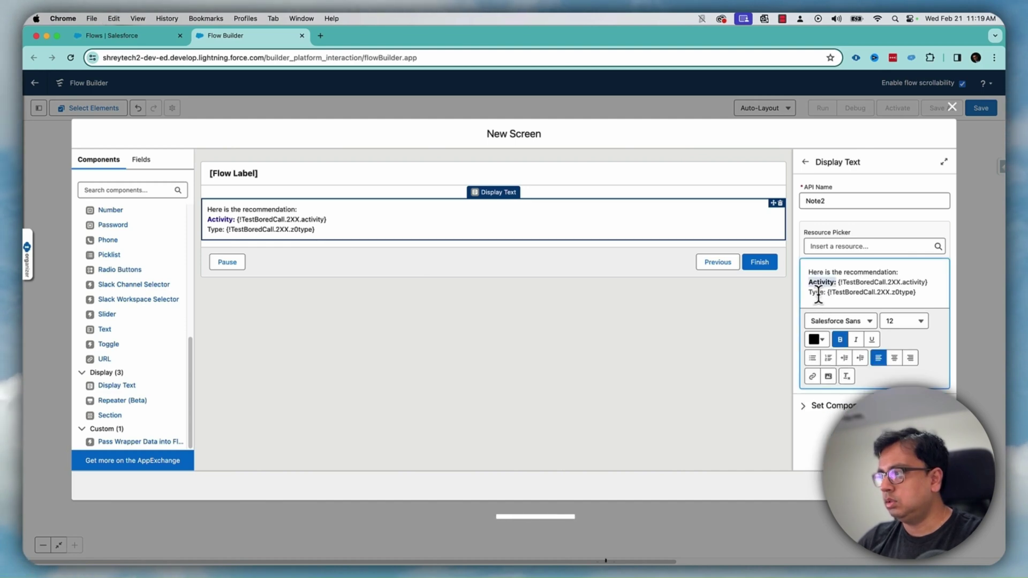
- Make the Type: label bold and deep blue, then close the screen editor
left_click_drag(825, 292, 808, 293)
left_click(840, 342)
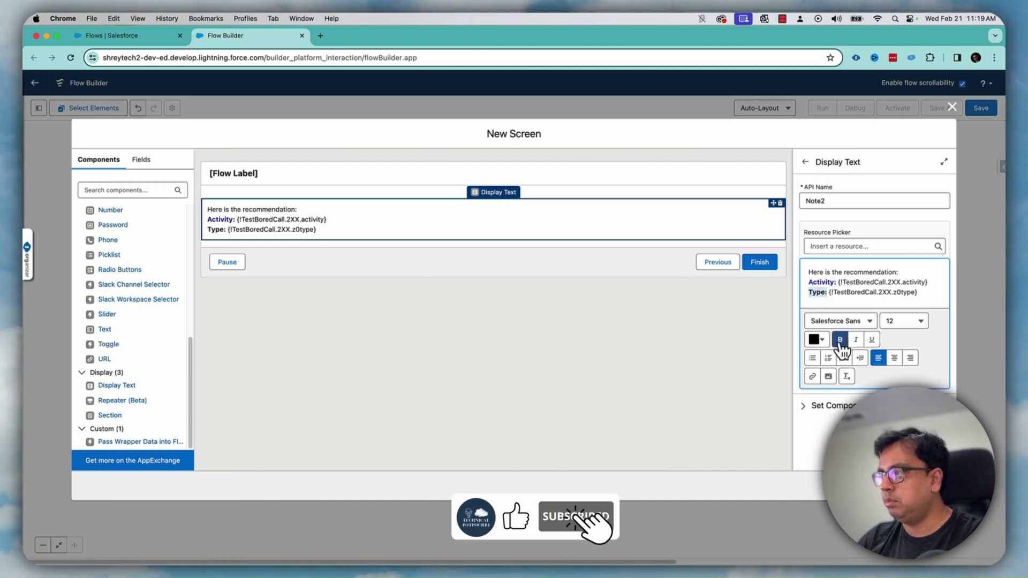
left_click(817, 340)
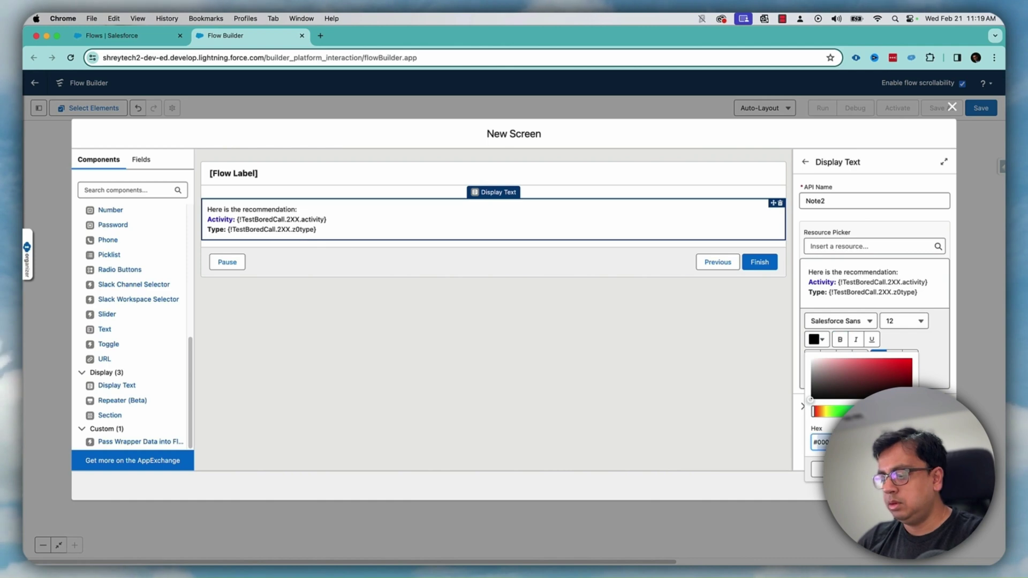
key("super+v")
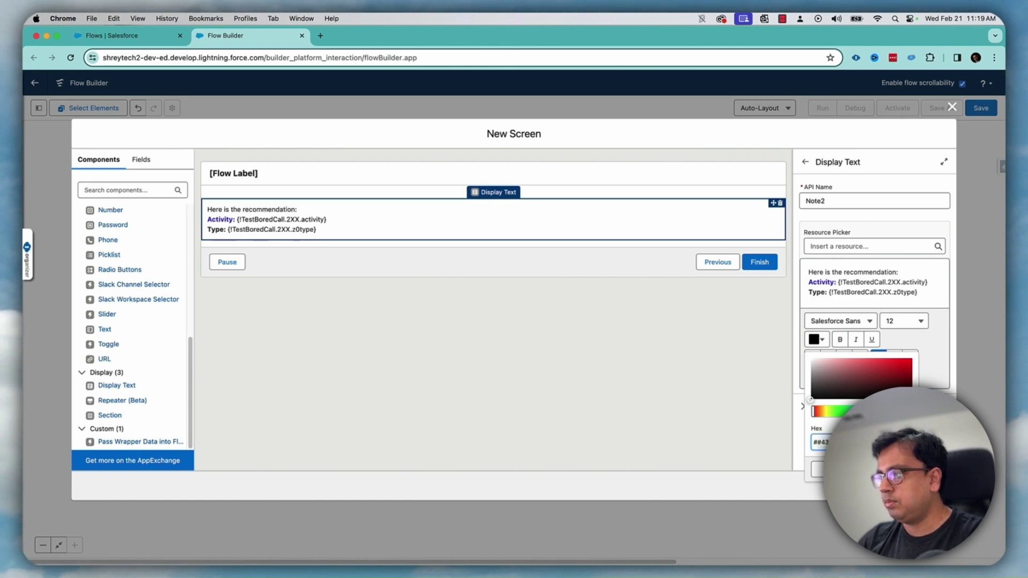
key("Return")
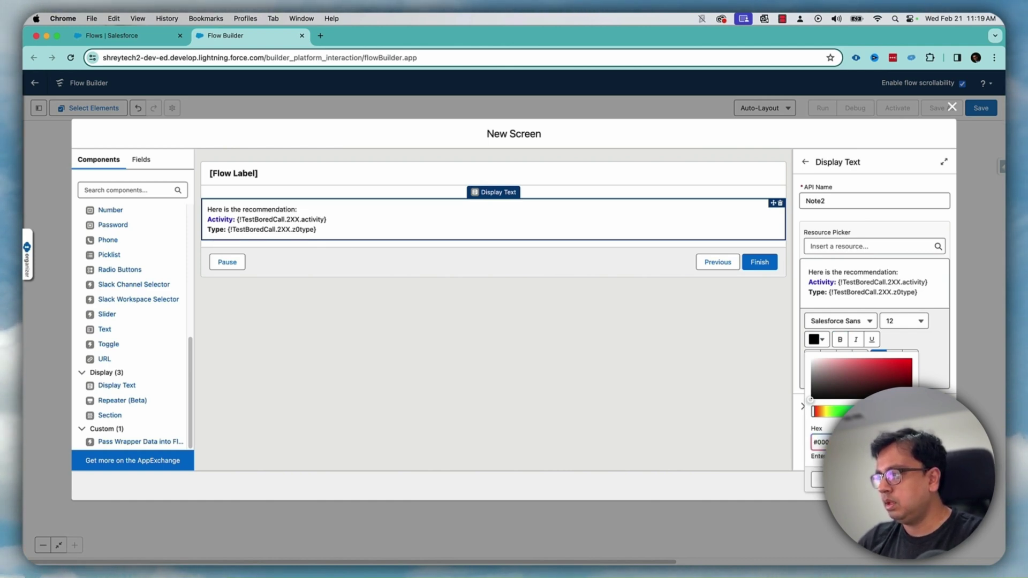
left_click(880, 412)
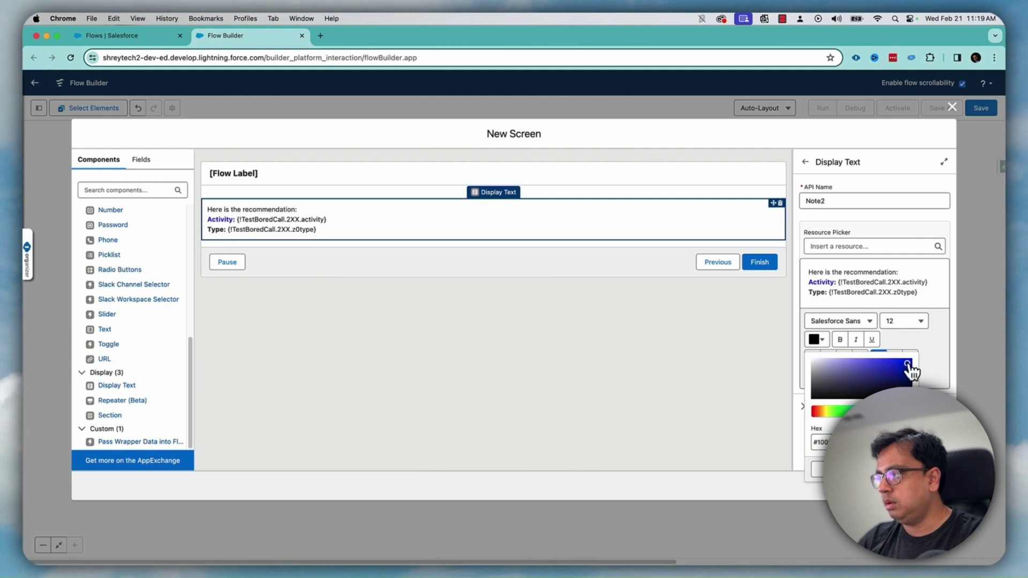
left_click(907, 363)
key("Escape")
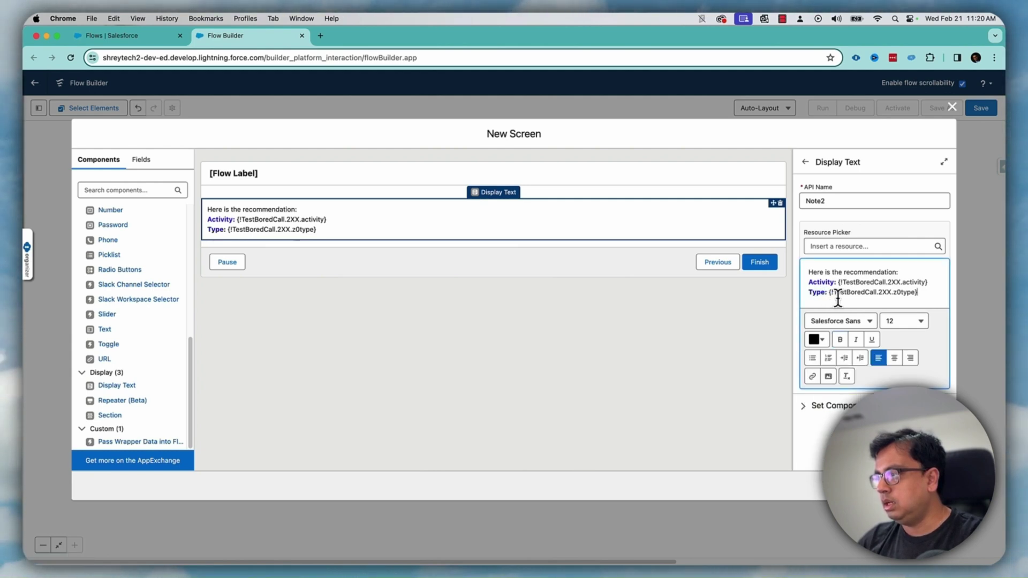
left_click(929, 486)
- Save the flow with Flow Label TestBoredCallFlow and its auto-filled API name
left_click(981, 108)
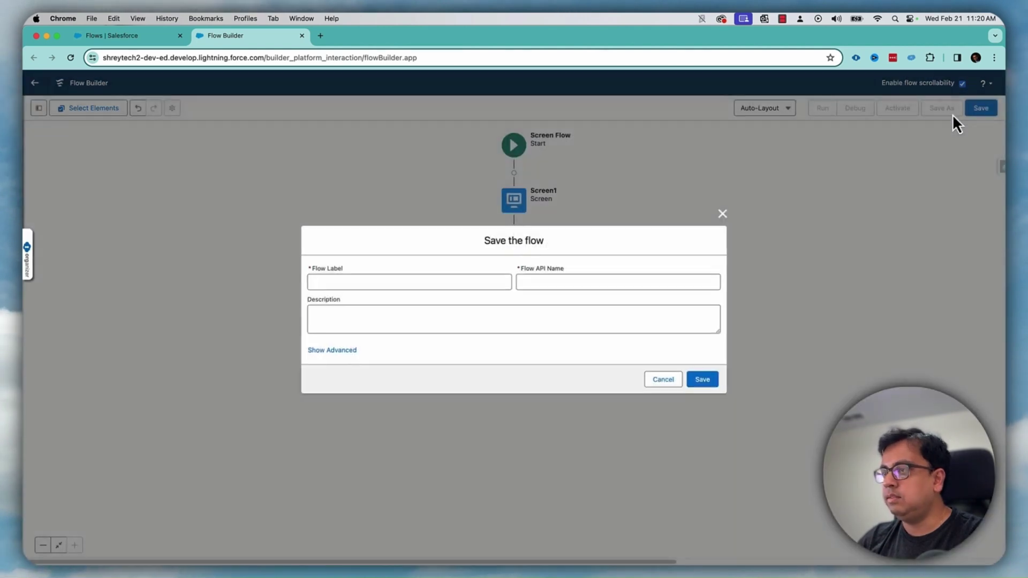
left_click(420, 284)
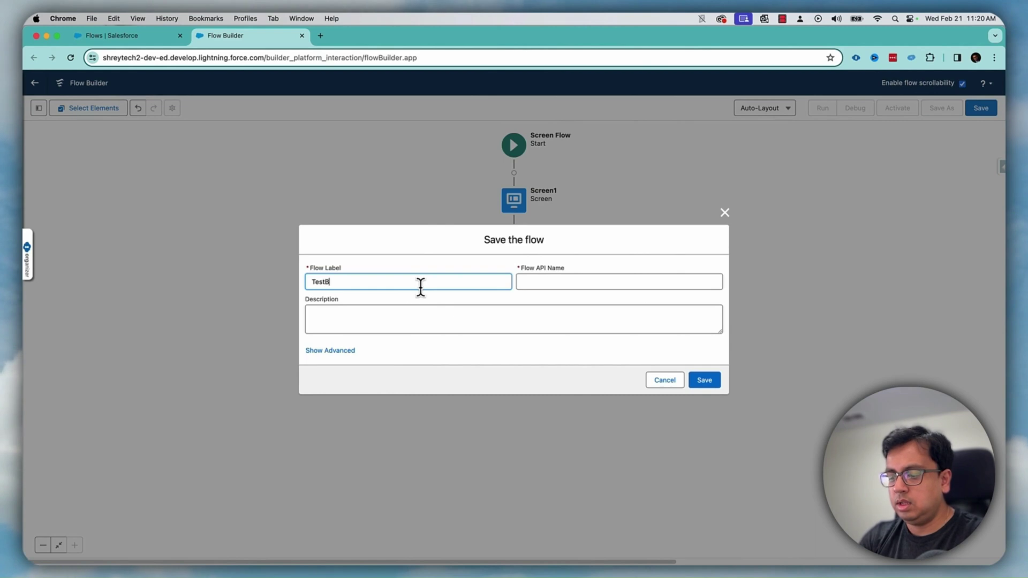
type("TestBoredCallFlow")
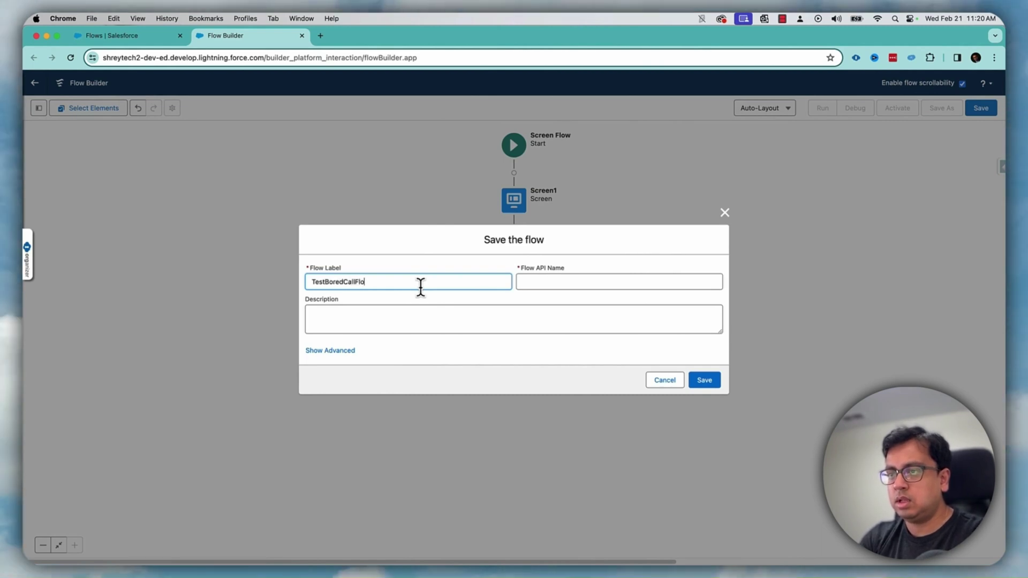
key("Tab")
left_click(718, 383)
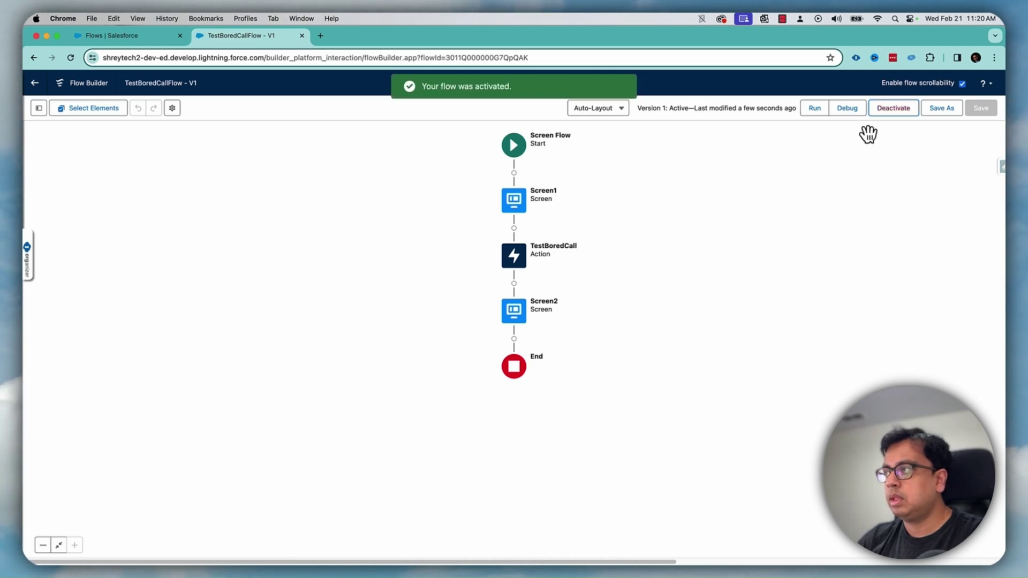
- Run TestBoredCallFlow so it opens in a new browser tab
left_click(815, 108)
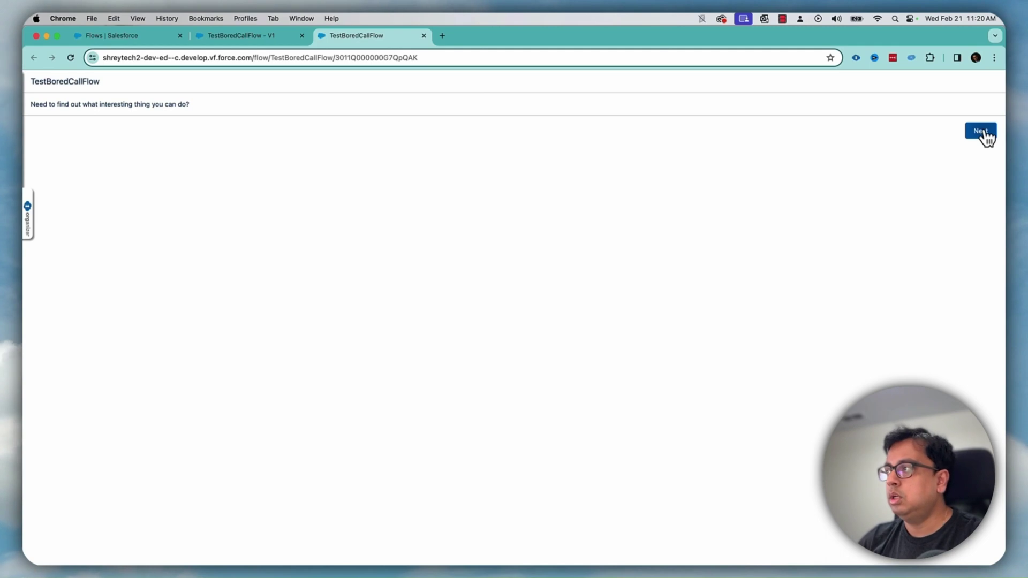
- Go past the first flow screen to get the recommended activity and its type
left_click(982, 131)
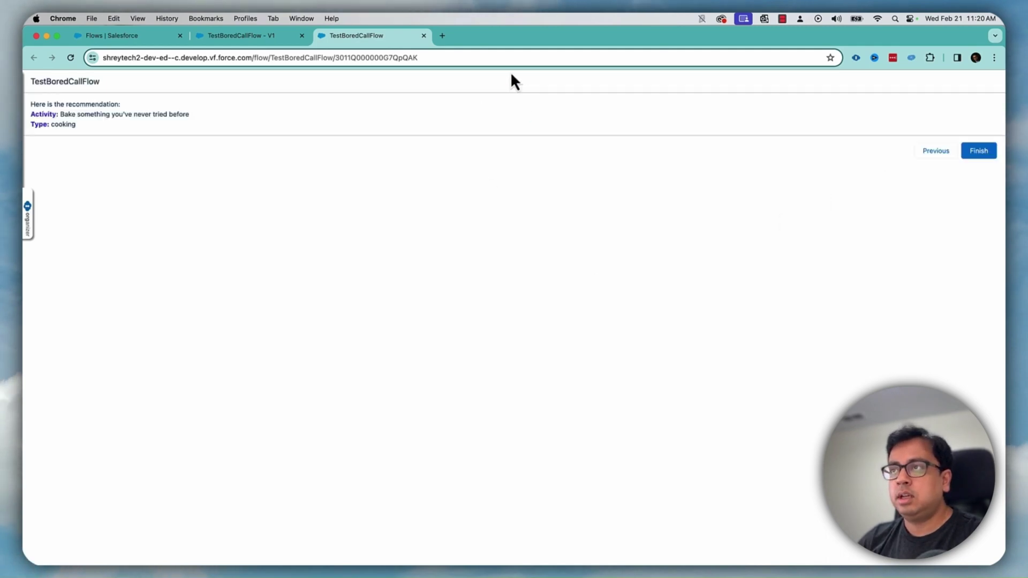